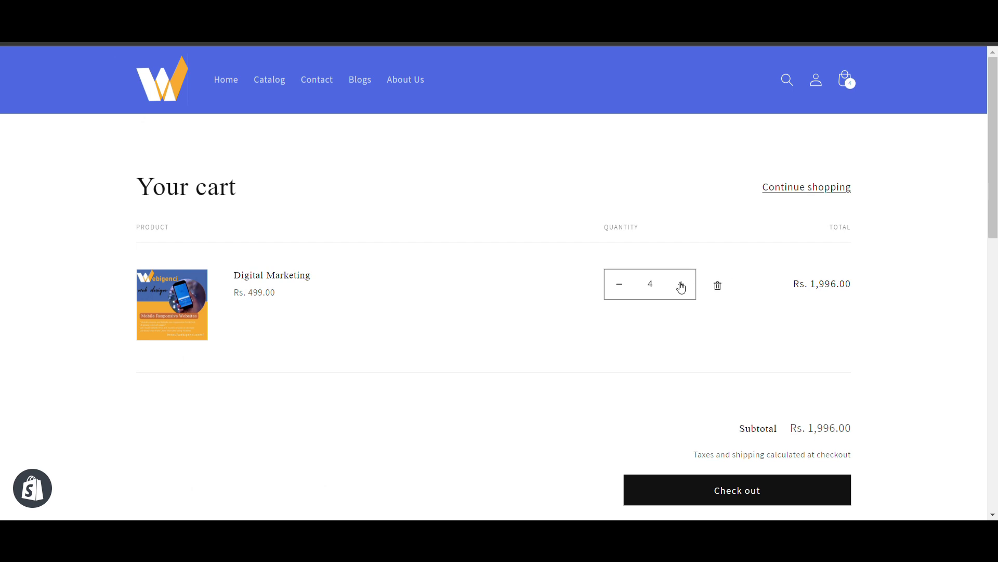
# Proceed to checkout with the Digital Marketing cart and review the checkout page
pyautogui.click(720, 506)
pyautogui.scroll(-7, 369, 346)
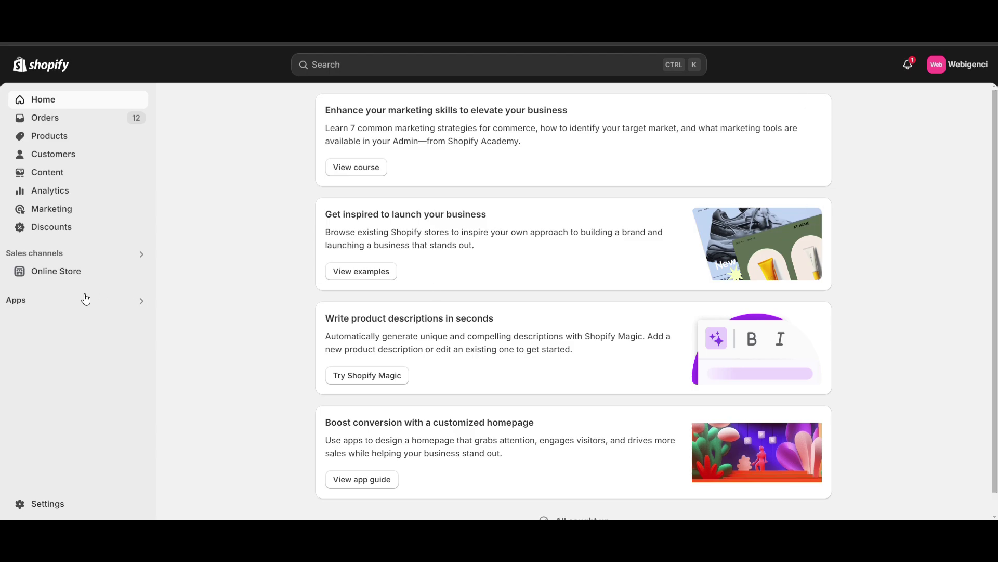
# Search the Shopify App Store for "payflow"
pyautogui.click(67, 302)
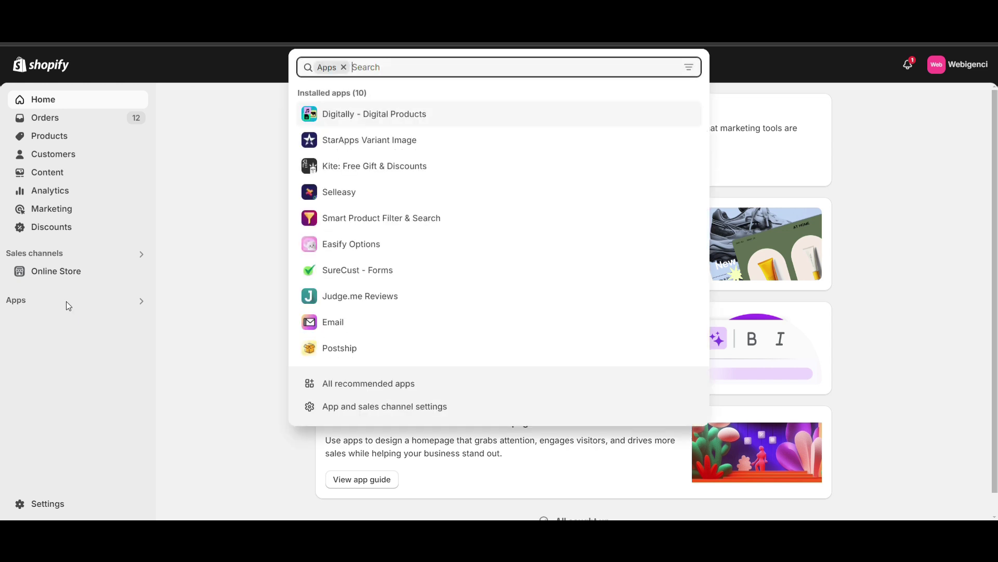
pyautogui.write('payflow')
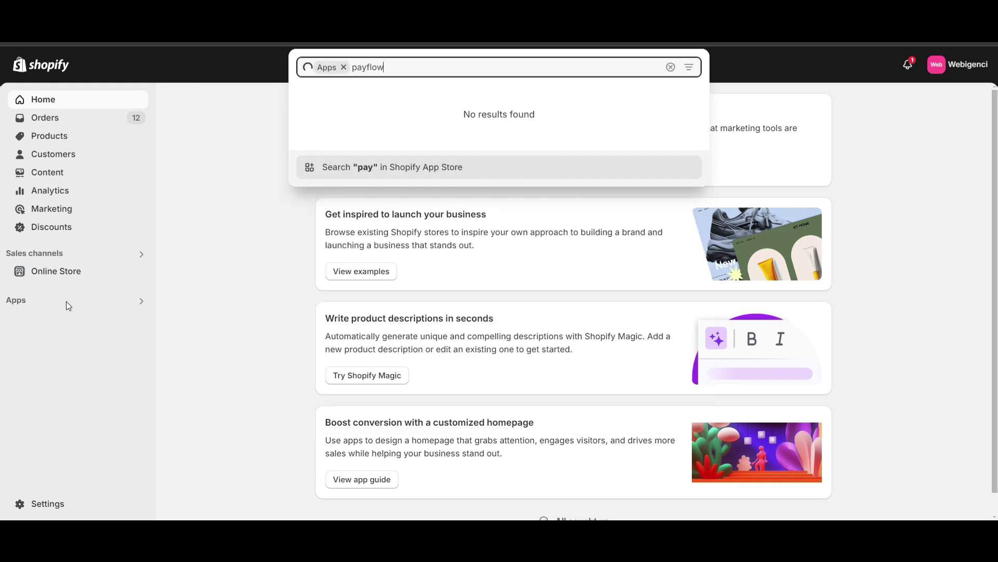
pyautogui.press('Return')
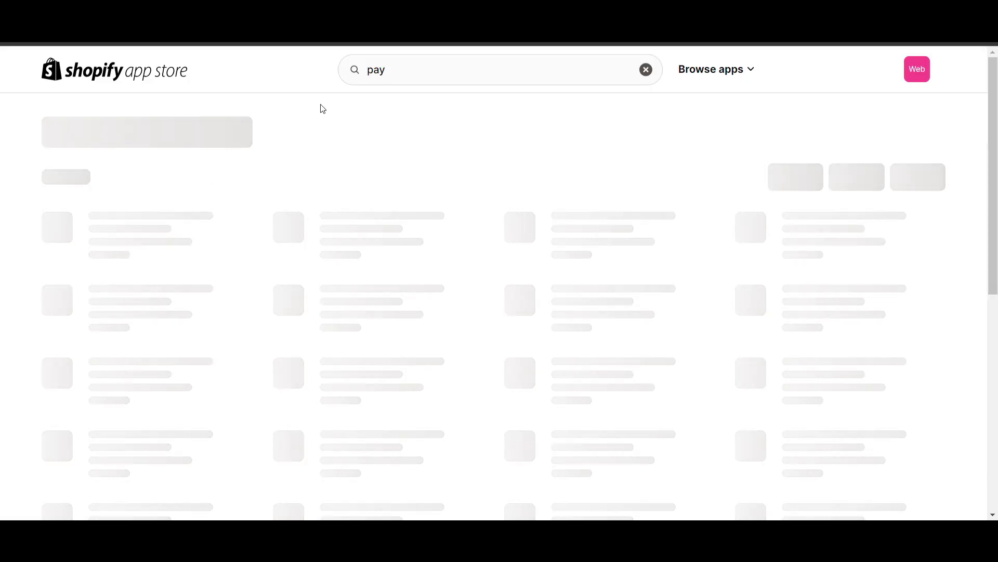
pyautogui.click(416, 76)
pyautogui.write('flow')
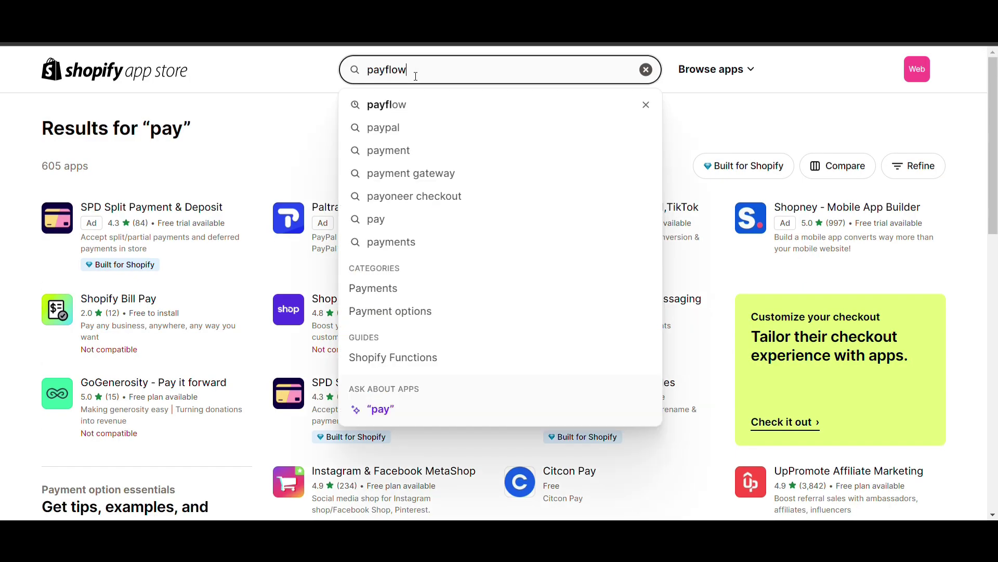
pyautogui.press('Return')
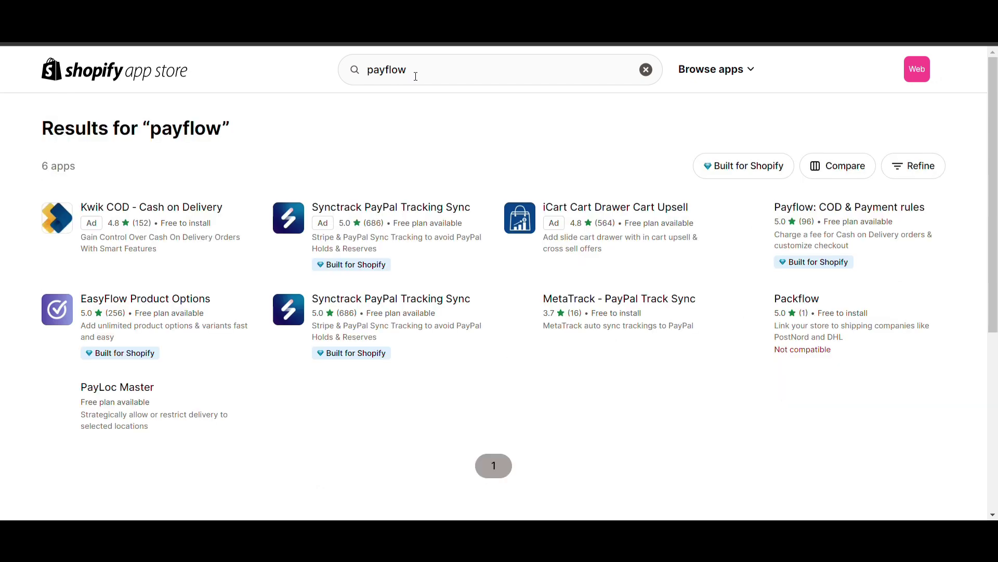
pyautogui.click(416, 76)
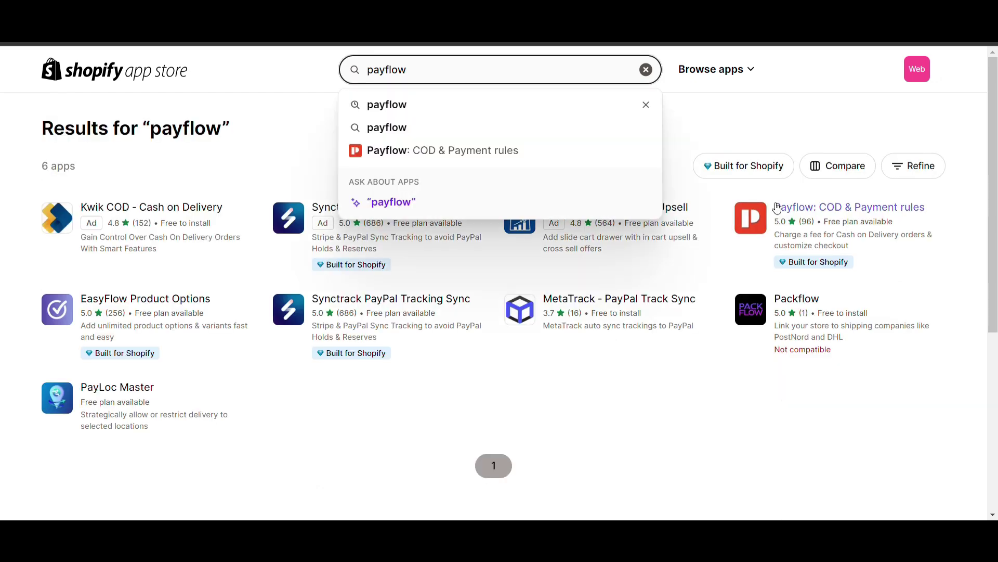
# Open the Payflow: COD & Payment rules listing, review its details and pricing, and install the app on the store
pyautogui.click(821, 216)
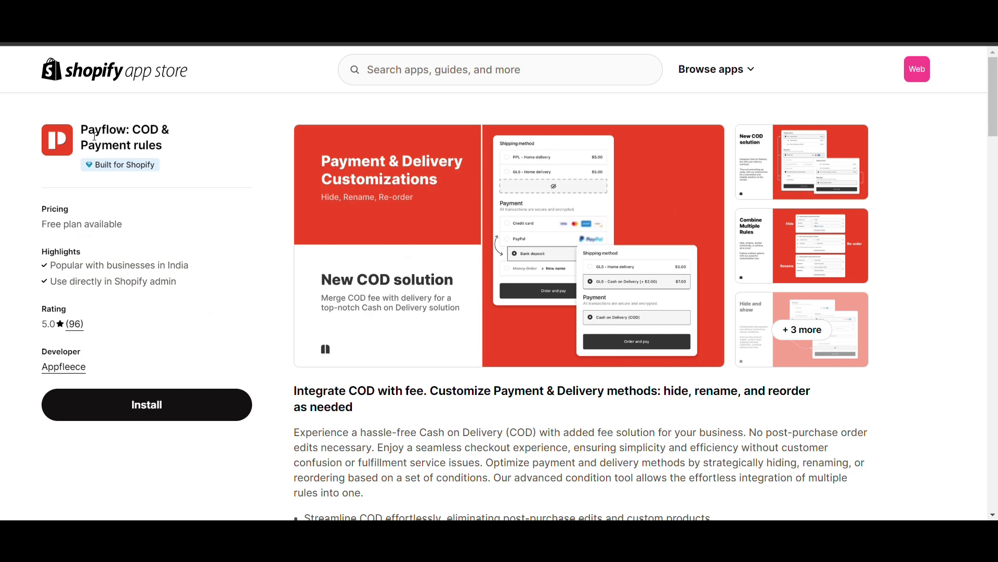
pyautogui.scroll(-15, 114, 172)
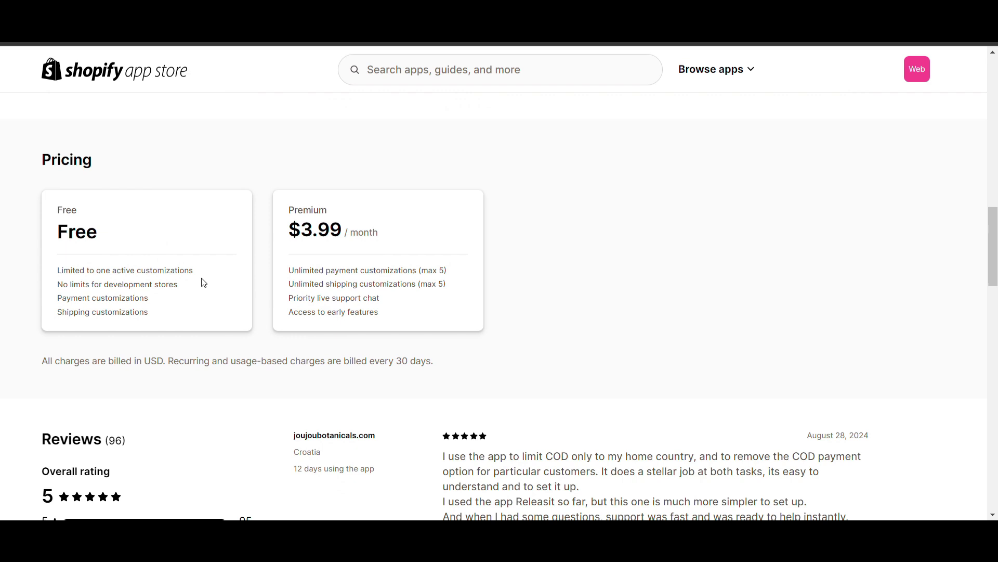
pyautogui.scroll(10, 204, 282)
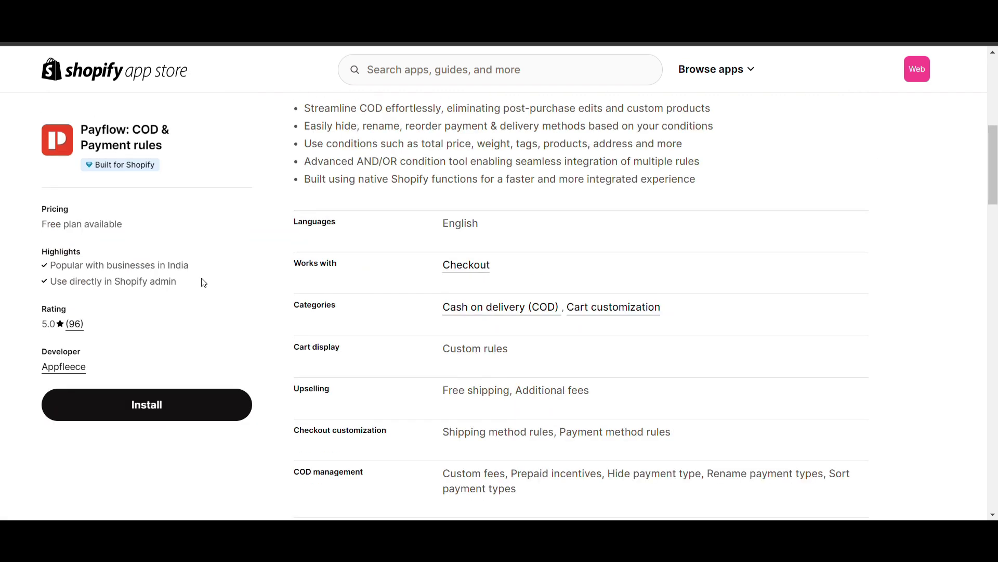
pyautogui.click(170, 408)
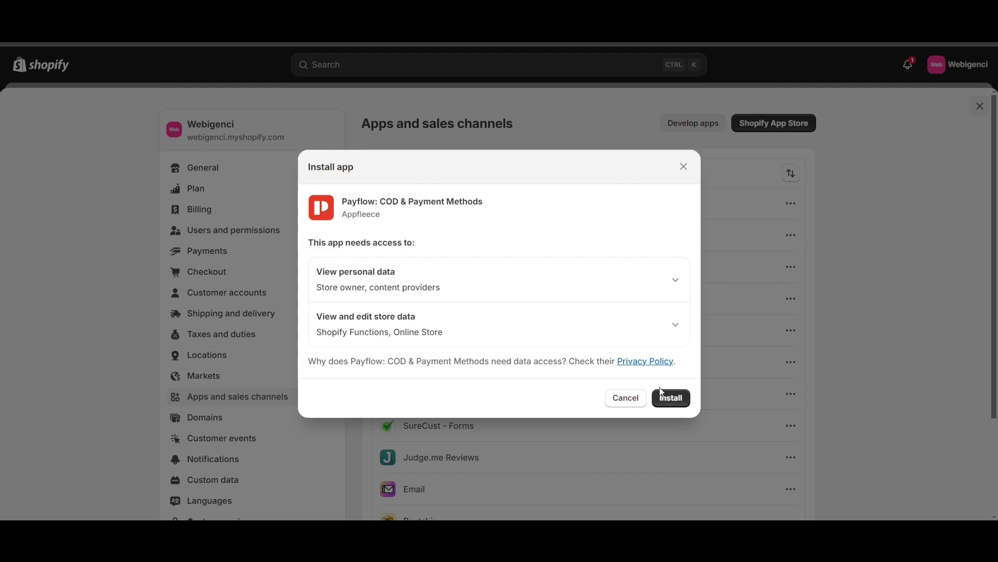
pyautogui.click(678, 401)
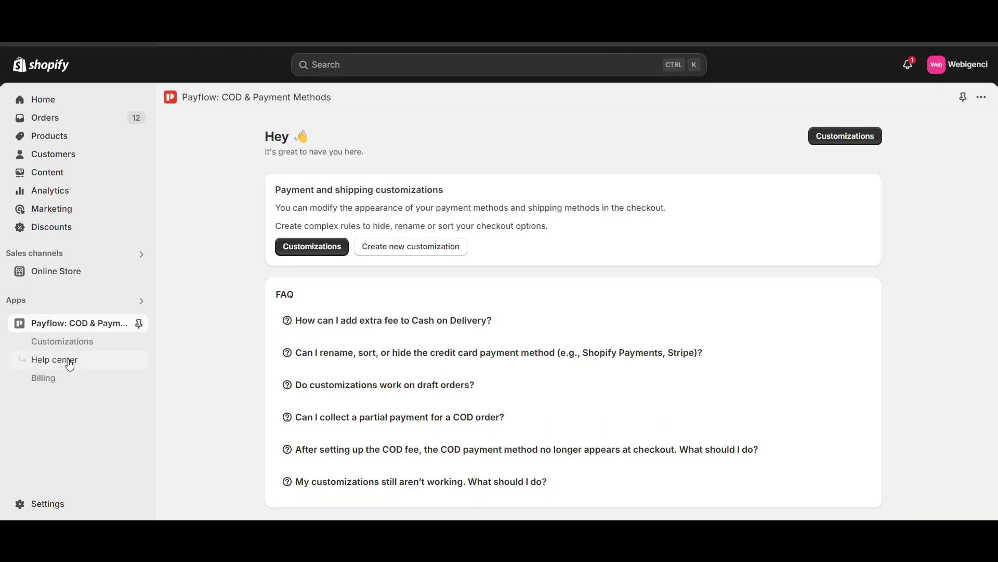
# Open Payflow's customizations and create a new customization of the Hide payment methods type
pyautogui.click(54, 343)
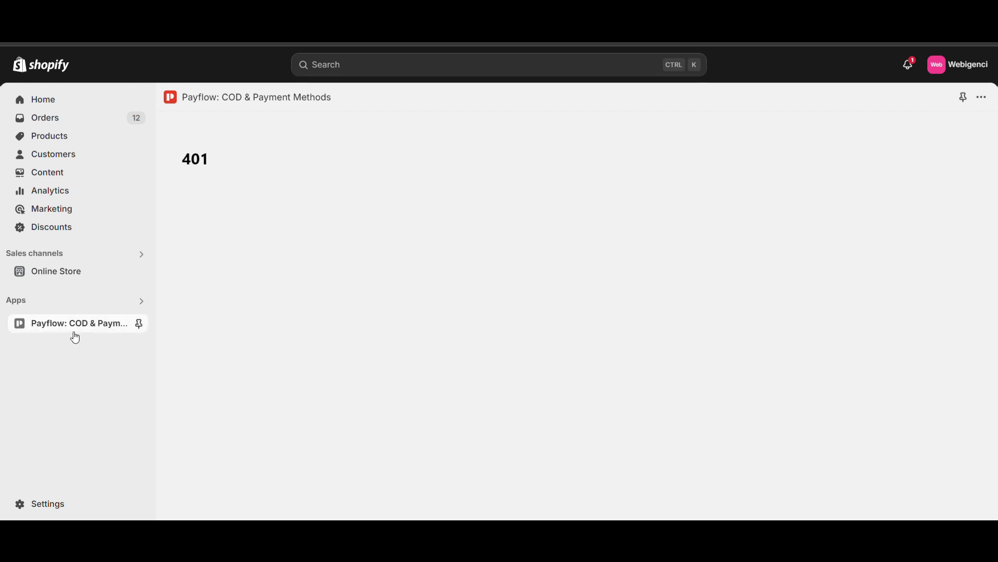
pyautogui.click(48, 328)
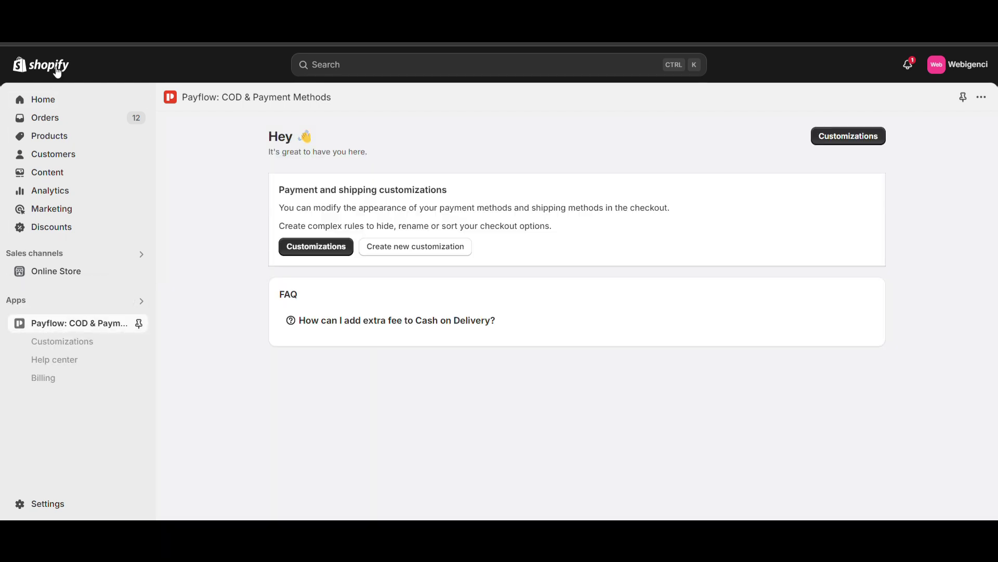
pyautogui.click(54, 347)
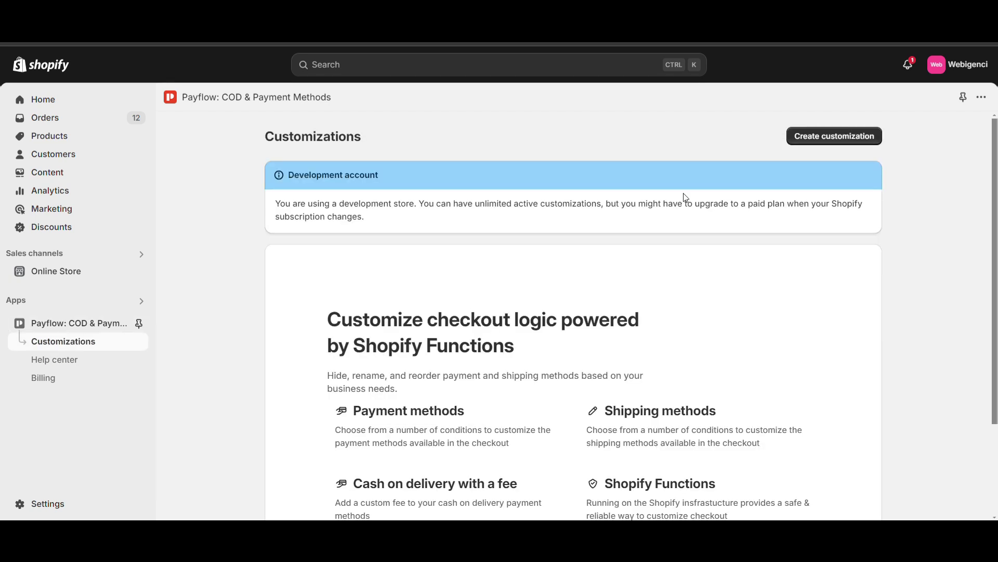
pyautogui.click(821, 135)
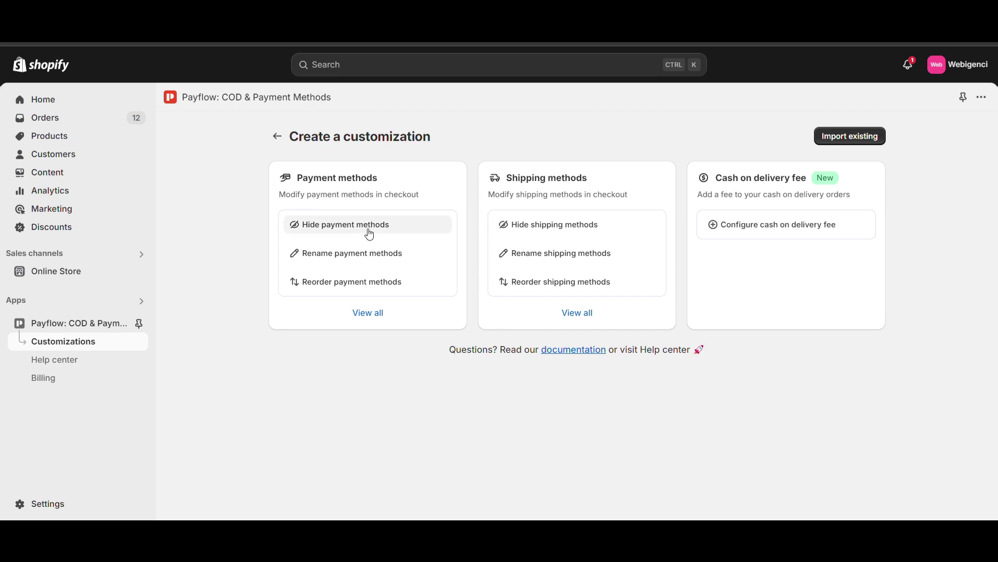
pyautogui.click(370, 235)
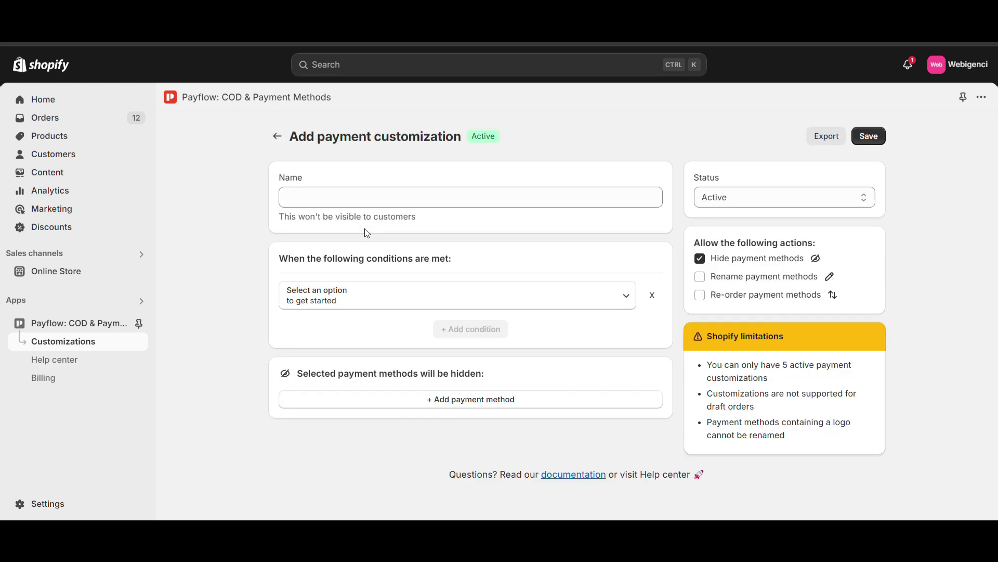
# Name the payment customization "Hide COD above 3000"
pyautogui.click(353, 204)
pyautogui.write('Hide COD abov')
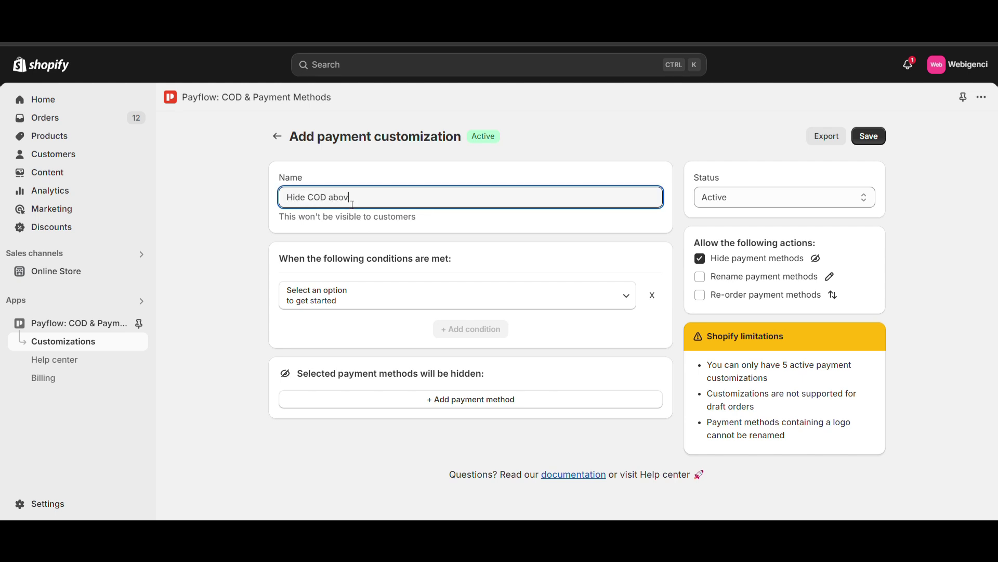
pyautogui.write('e 3000')
# Add a condition that the cart's total amount is greater than or equal to 3000 INR
pyautogui.click(341, 297)
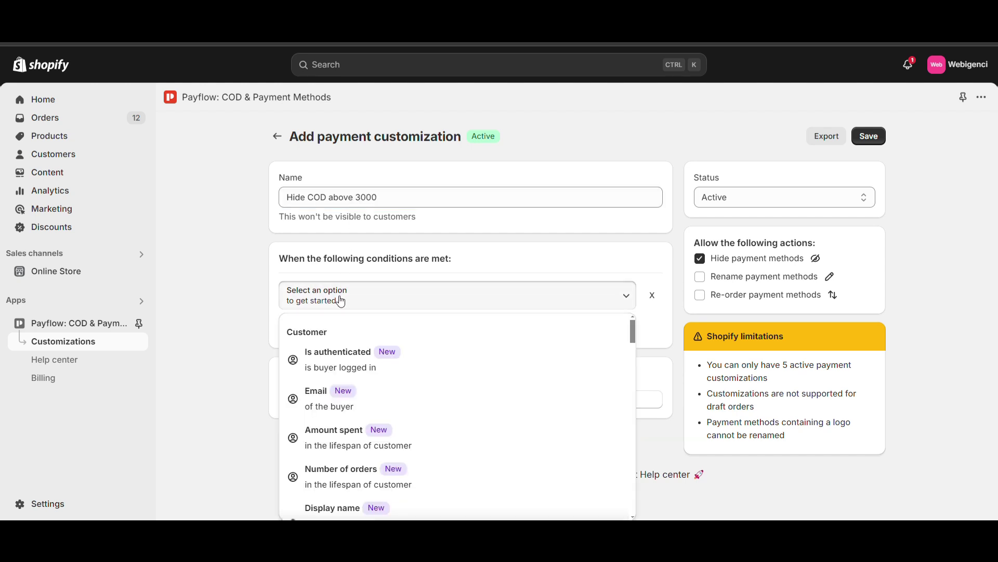
pyautogui.scroll(-2, 324, 359)
pyautogui.scroll(-8, 324, 359)
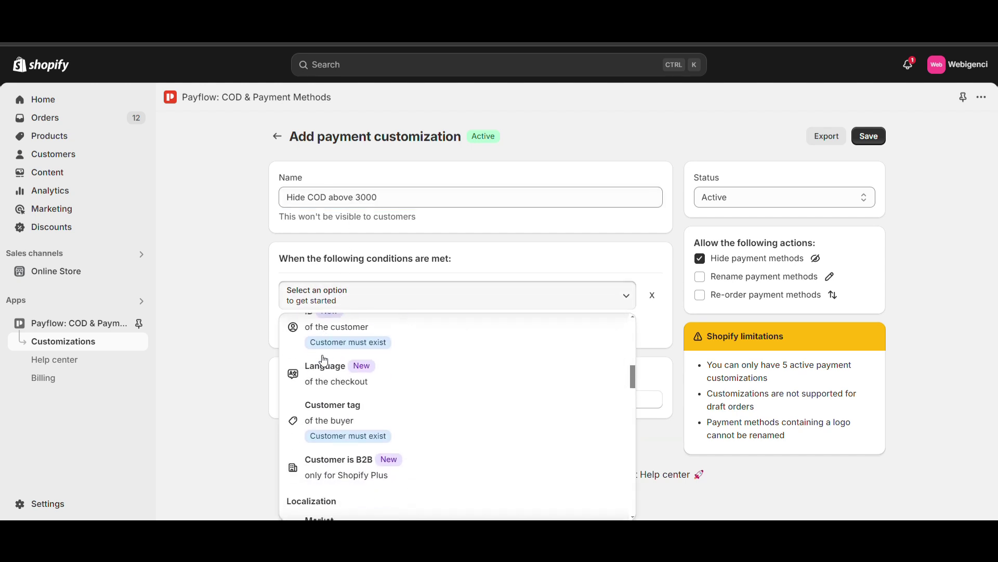
pyautogui.scroll(-2, 323, 360)
pyautogui.scroll(2, 323, 358)
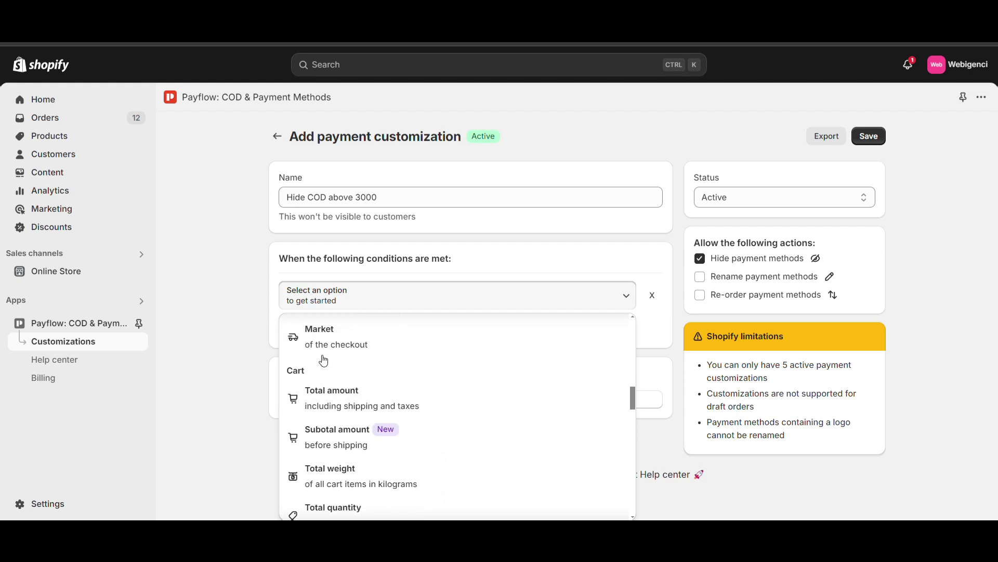
pyautogui.click(352, 408)
pyautogui.click(504, 307)
pyautogui.click(404, 327)
pyautogui.write('3000')
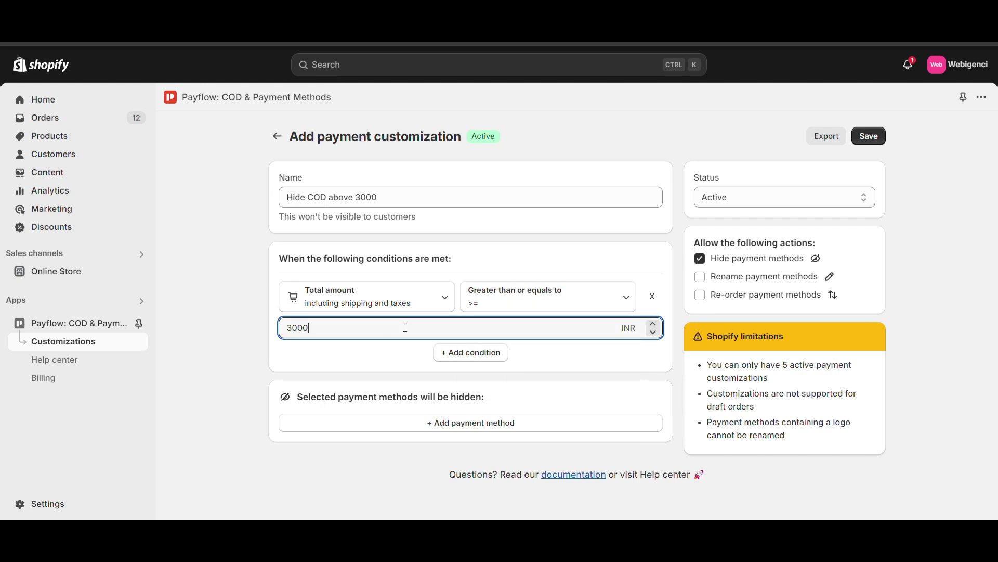
# Add a payment method to hide, matched as Pre-defined, and choose Cash on Delivery (COD)
pyautogui.click(405, 426)
pyautogui.click(382, 419)
pyautogui.click(317, 455)
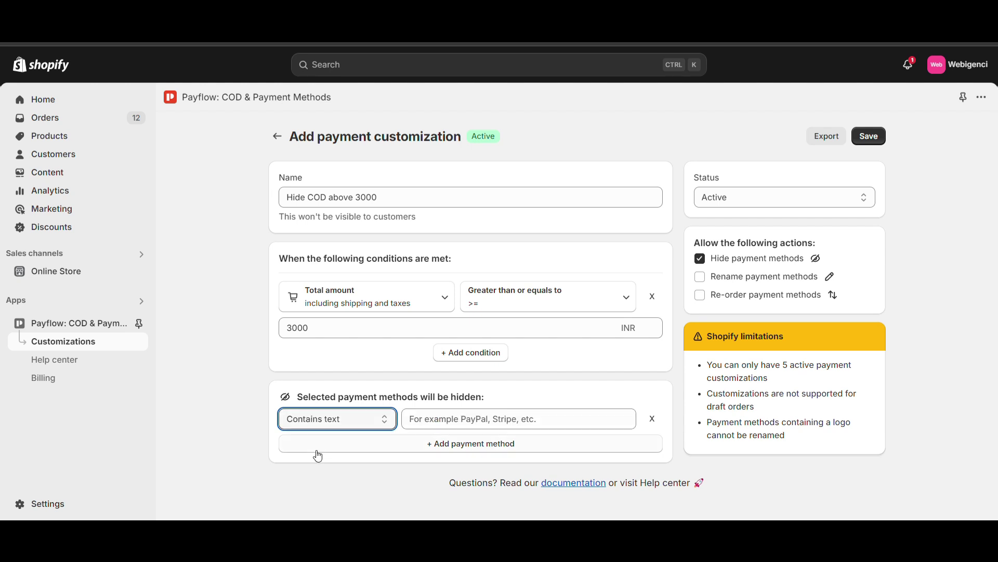
pyautogui.press('Down')
pyautogui.press('Down')
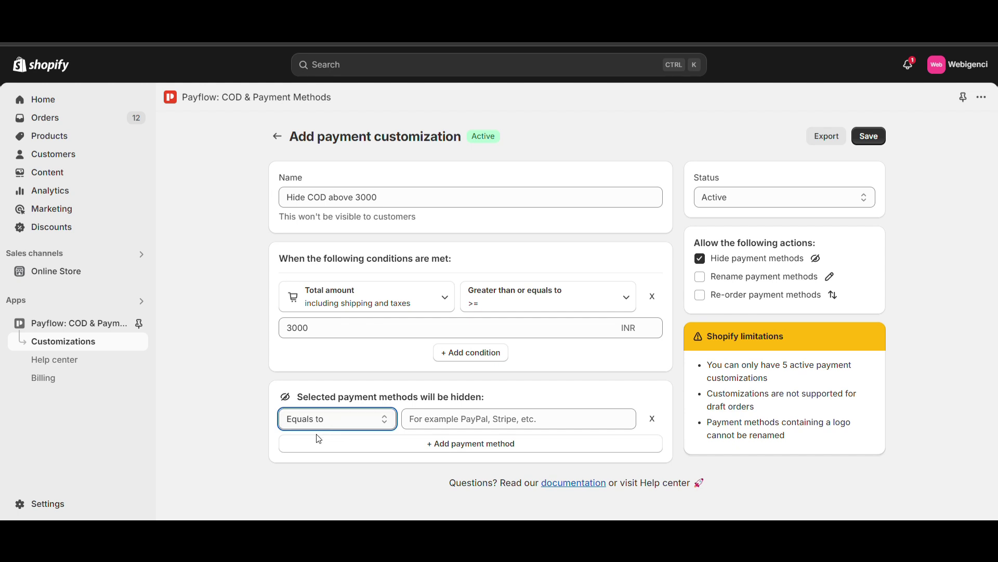
pyautogui.press('Down')
pyautogui.click(435, 429)
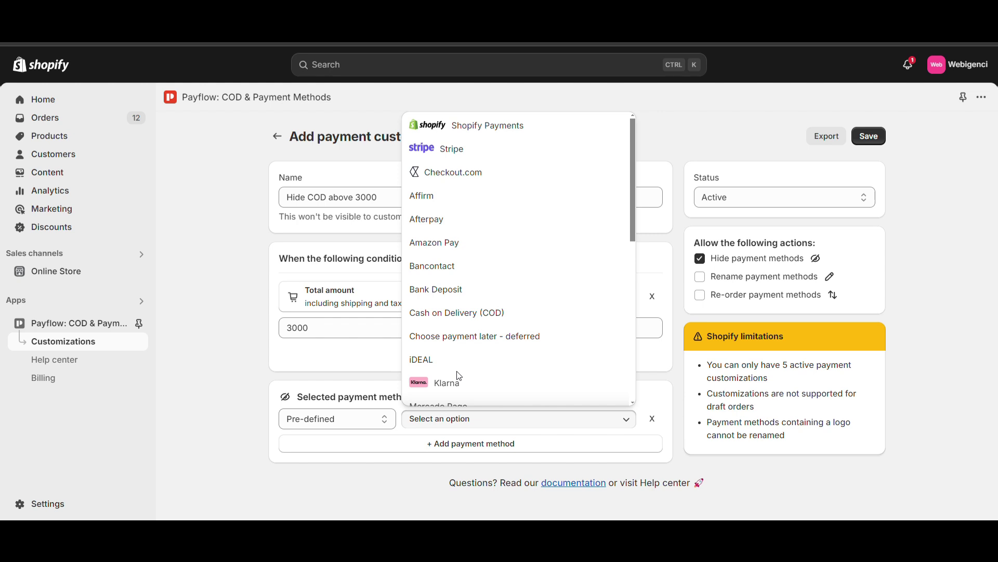
pyautogui.scroll(-3, 456, 280)
pyautogui.scroll(-3, 458, 315)
pyautogui.scroll(5, 459, 316)
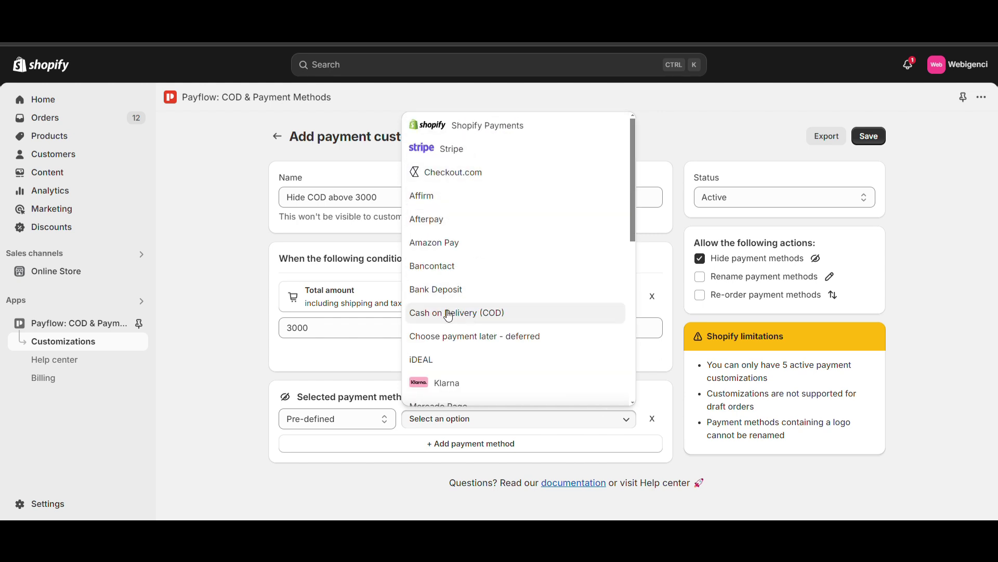
pyautogui.click(448, 313)
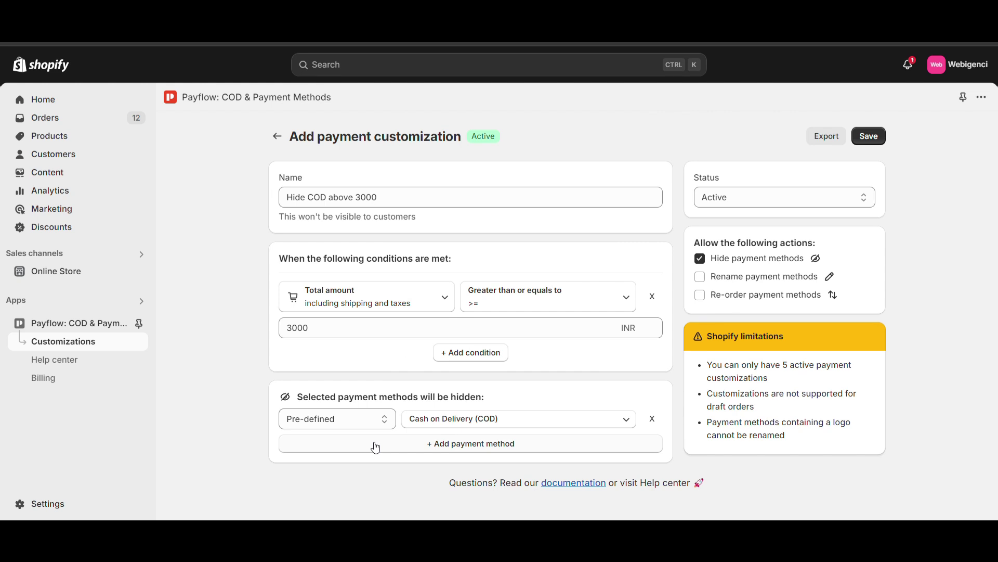
# Try matching the hidden payment method with Contains text for Cash on Delivery (COD)
pyautogui.click(351, 419)
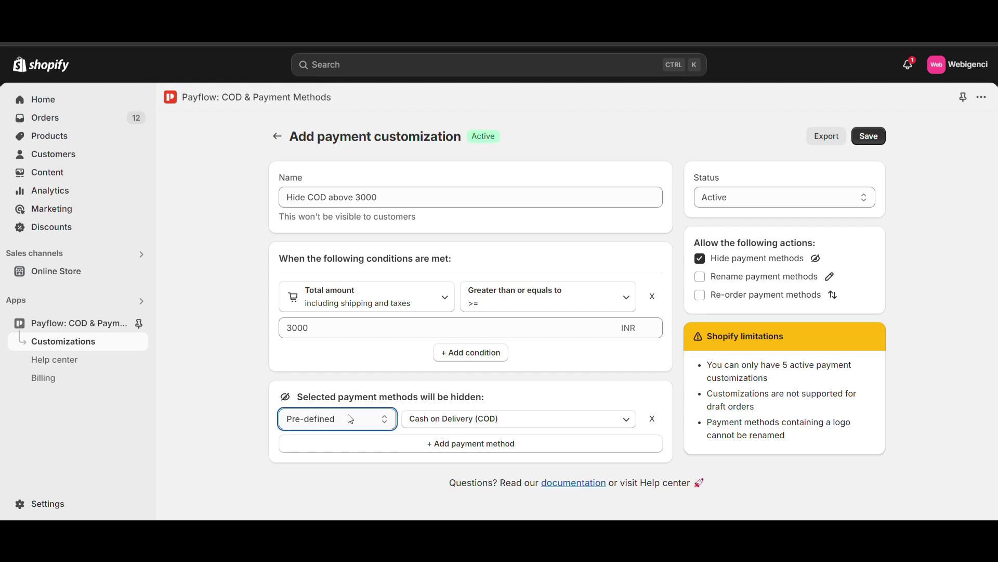
pyautogui.press('Down')
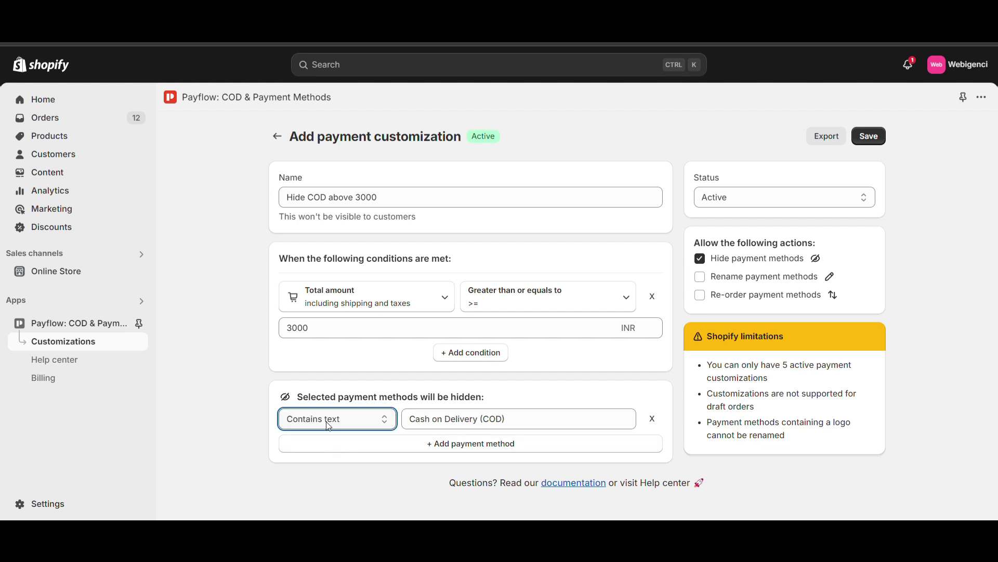
pyautogui.click(474, 421)
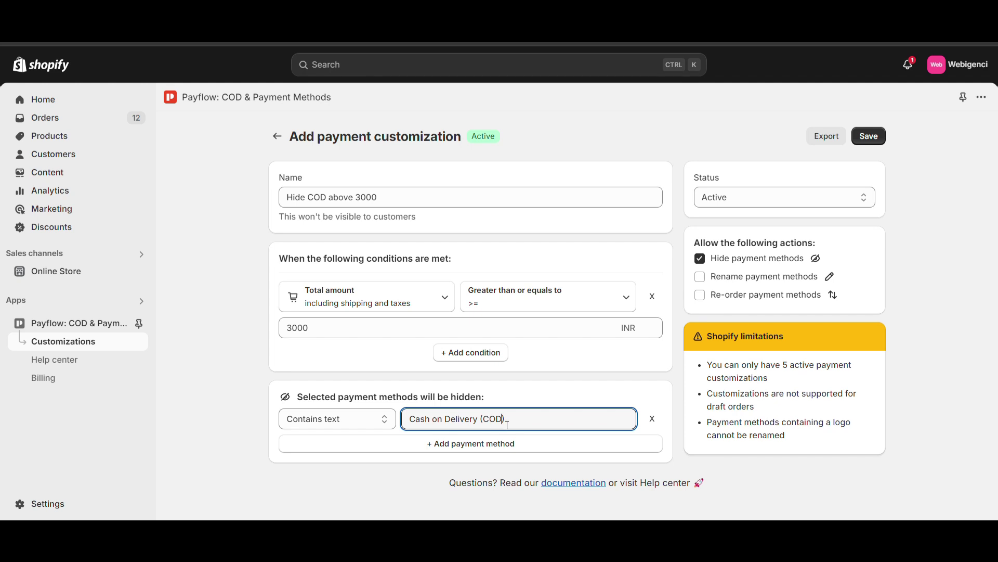
# Set the hidden payment method to the Pre-defined option Cash on Delivery (COD) and save the customization
pyautogui.click(329, 417)
pyautogui.click(307, 441)
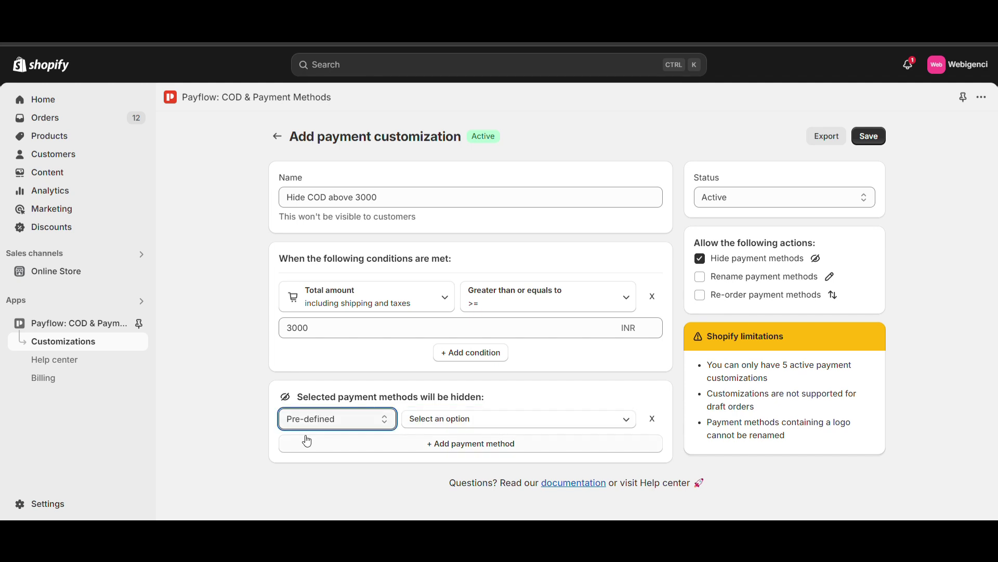
pyautogui.click(541, 424)
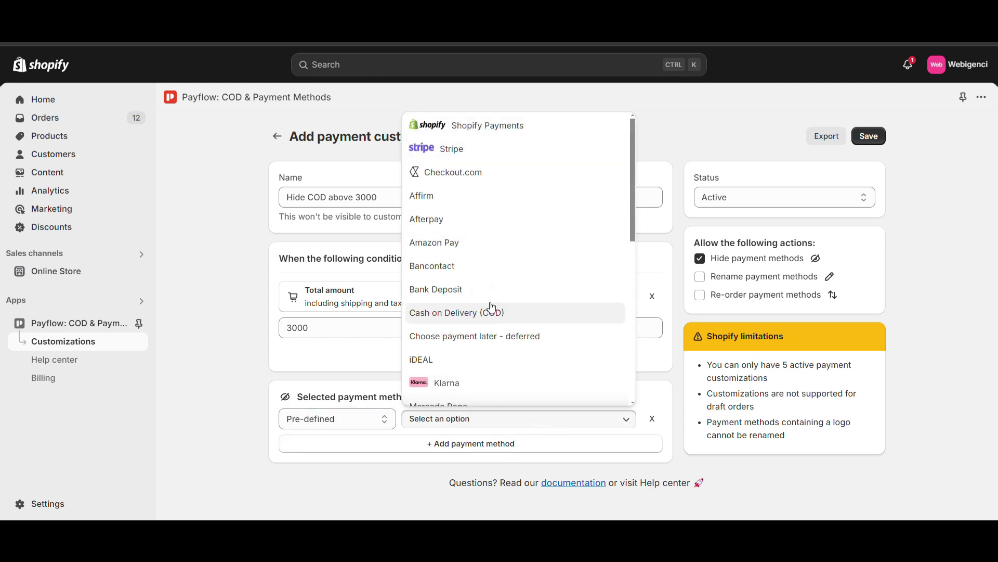
pyautogui.click(457, 319)
pyautogui.click(867, 136)
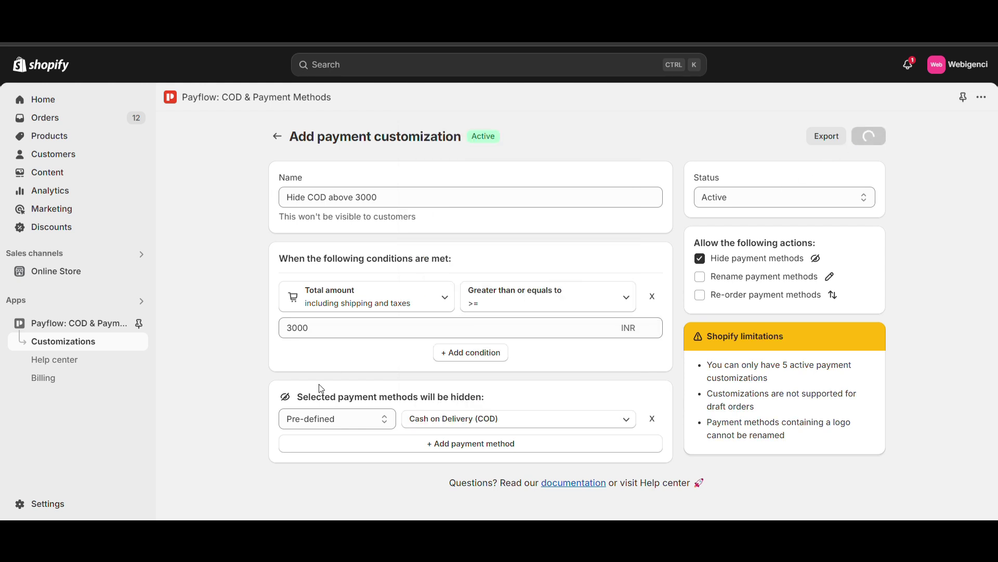
# Check the store's payment settings for the manual Cash on Delivery method and the hiding customization, and close the settings
pyautogui.click(41, 503)
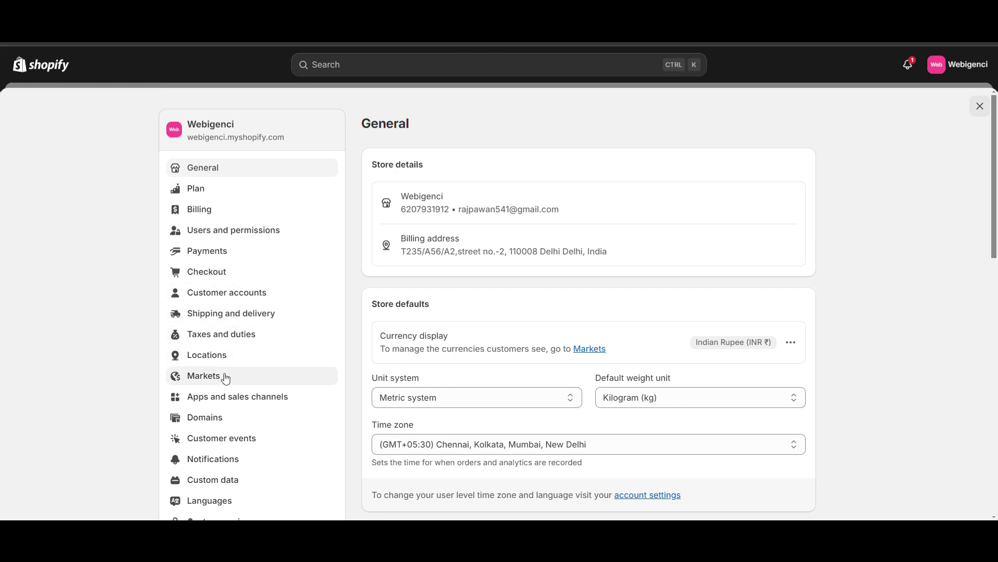
pyautogui.click(223, 253)
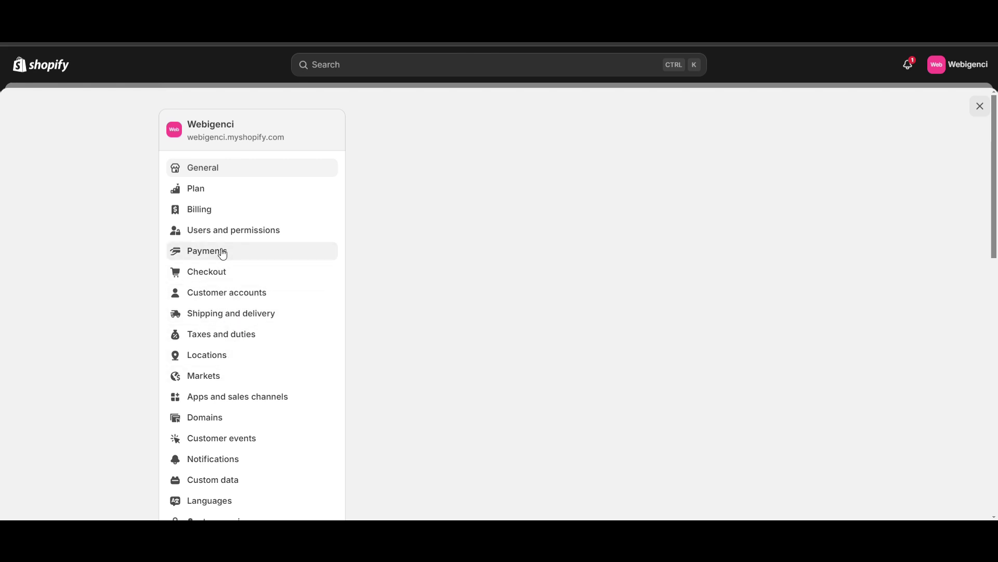
pyautogui.scroll(-5, 506, 304)
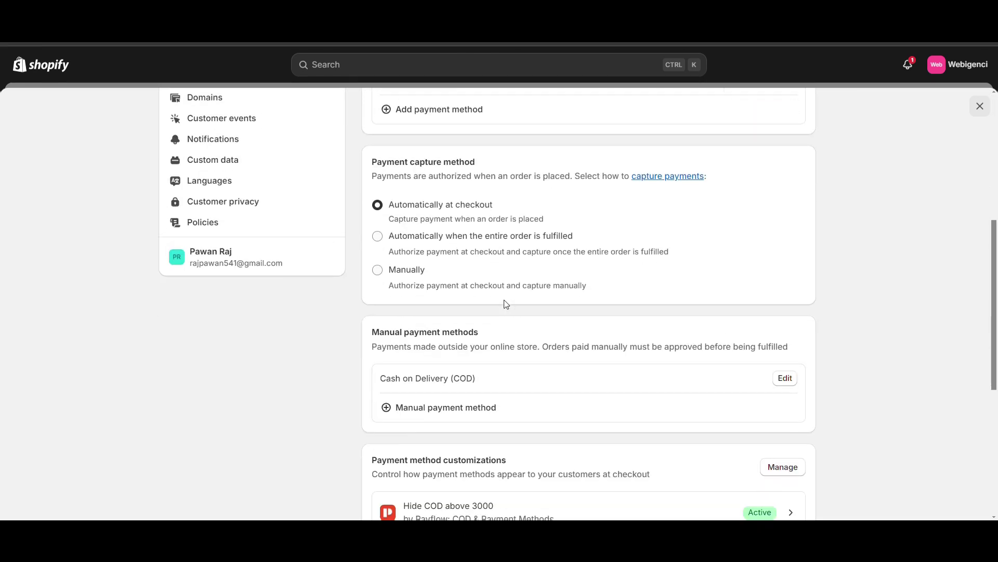
pyautogui.scroll(-2, 507, 304)
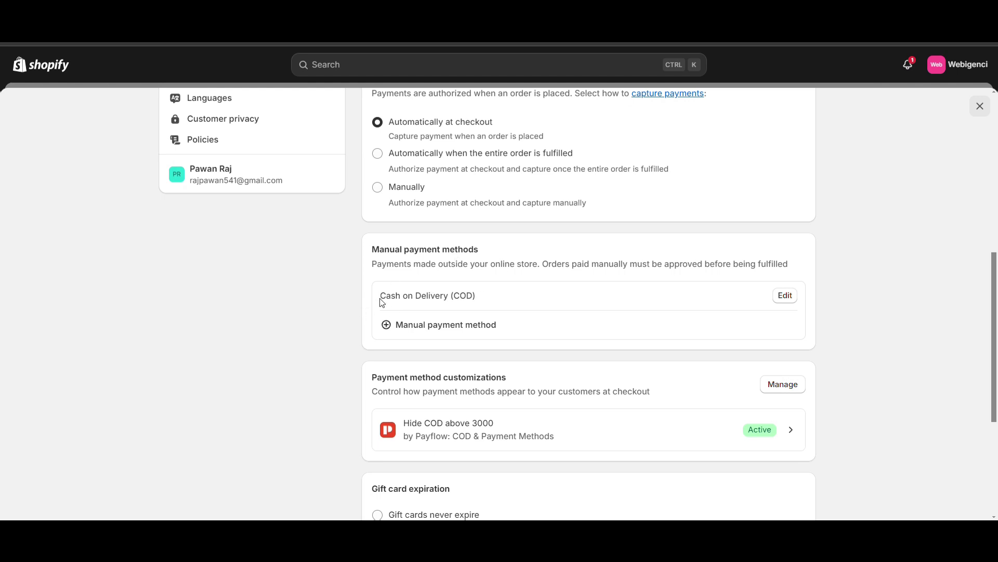
pyautogui.moveTo(387, 306); pyautogui.dragTo(481, 293)
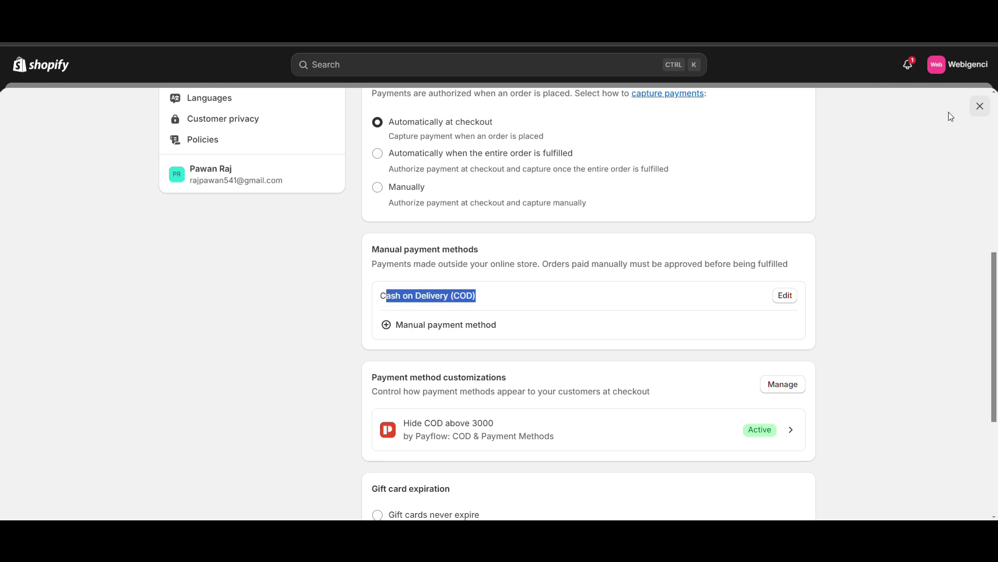
pyautogui.click(985, 112)
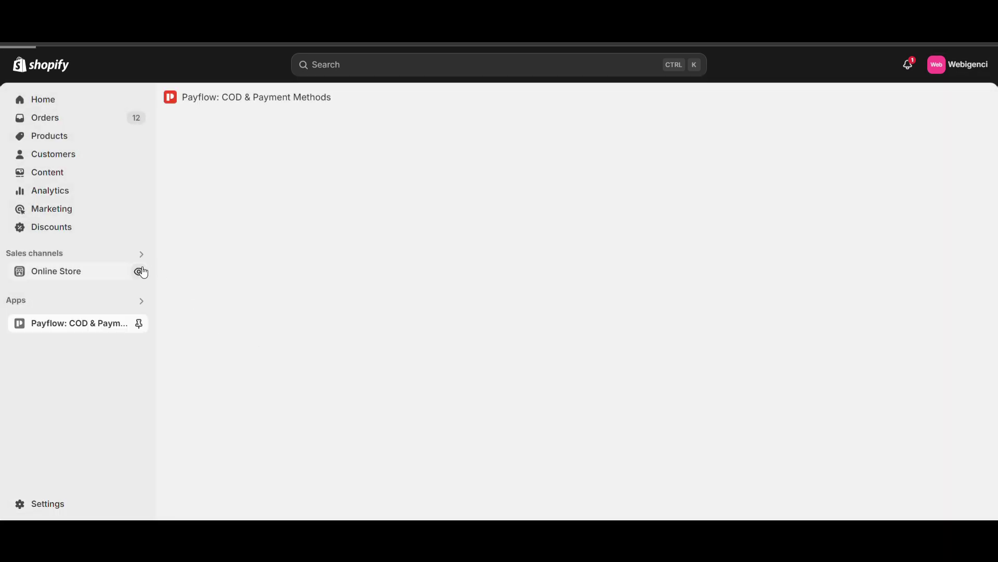
# View the online store and open the Digital Marketing product page from the featured products
pyautogui.click(141, 270)
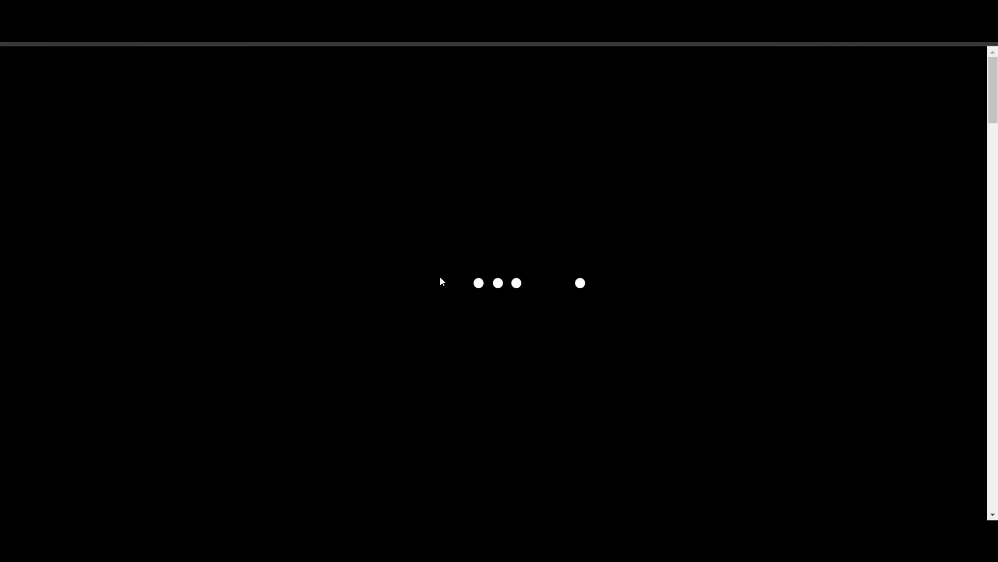
pyautogui.scroll(-12, 440, 277)
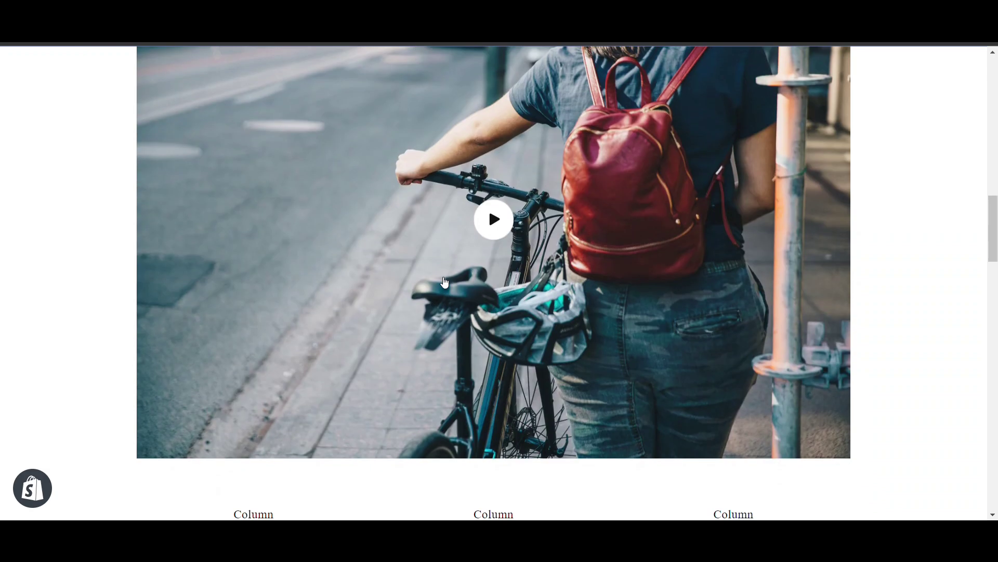
pyautogui.scroll(-15, 444, 282)
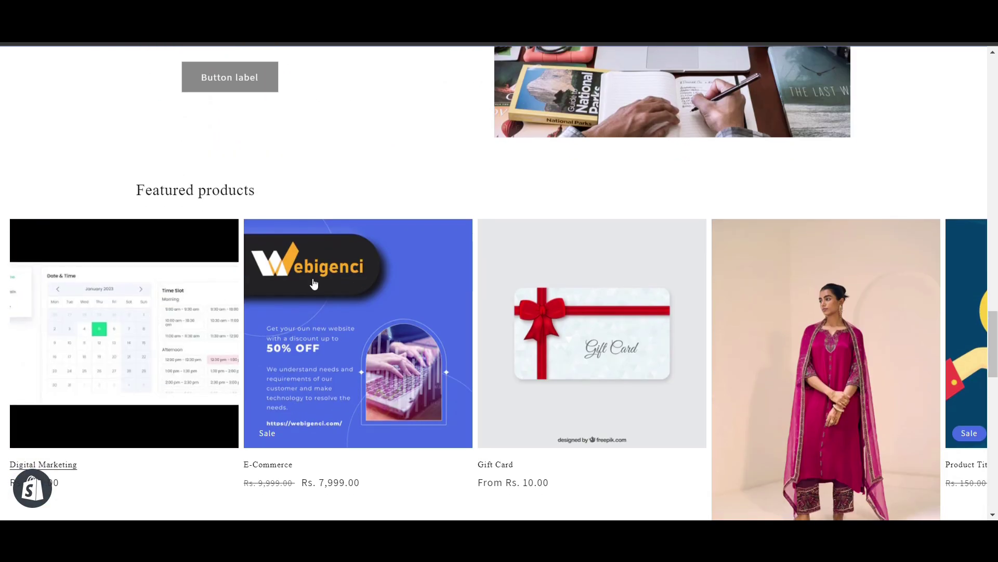
pyautogui.press('F5')
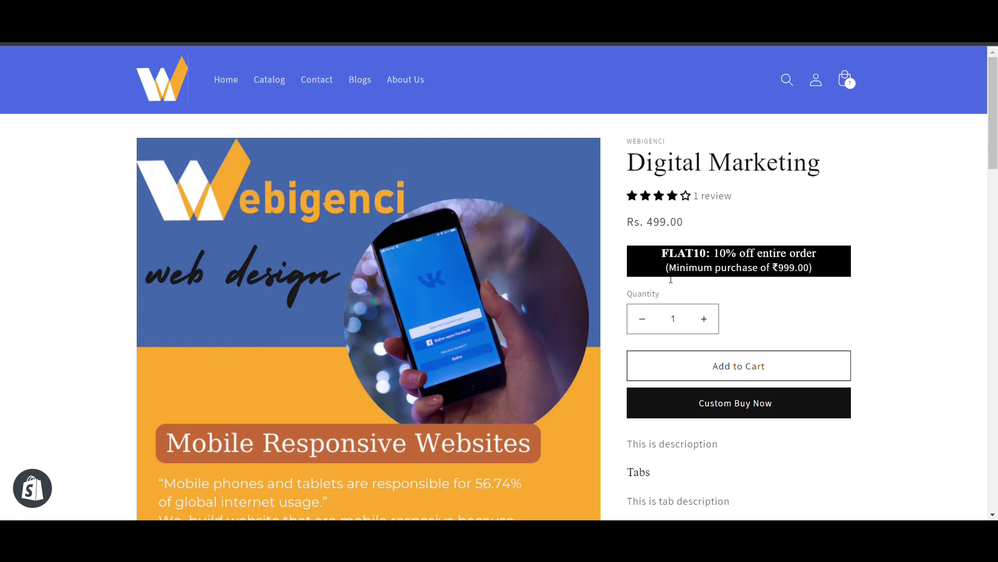
# Add one Digital Marketing item to the cart and open the cart page
pyautogui.scroll(-1, 700, 327)
pyautogui.click(712, 353)
pyautogui.scroll(1, 708, 350)
pyautogui.click(852, 82)
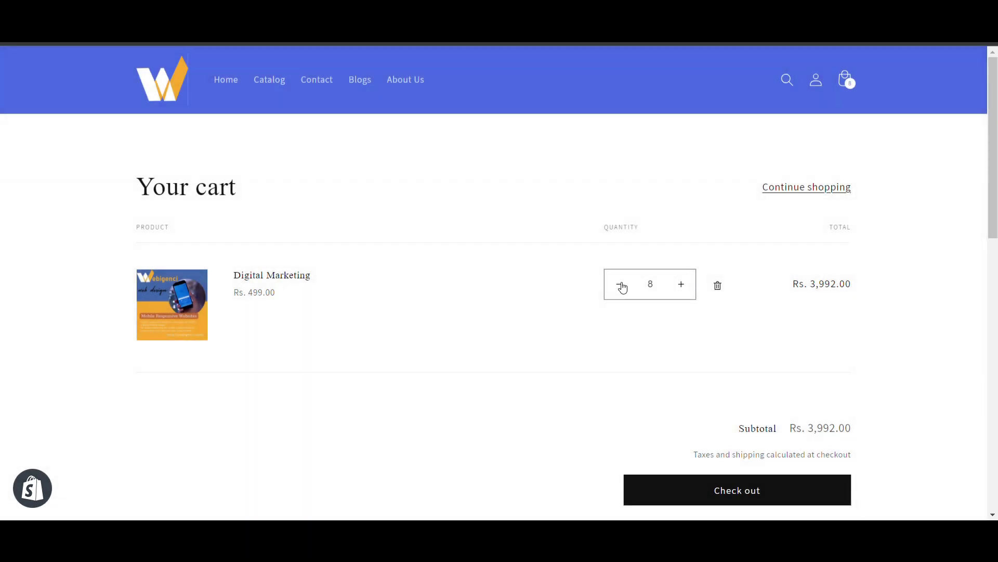
# Reduce the Digital Marketing quantity in the cart to 1 and proceed to checkout
pyautogui.click(622, 286)
pyautogui.scroll(-1, 736, 309)
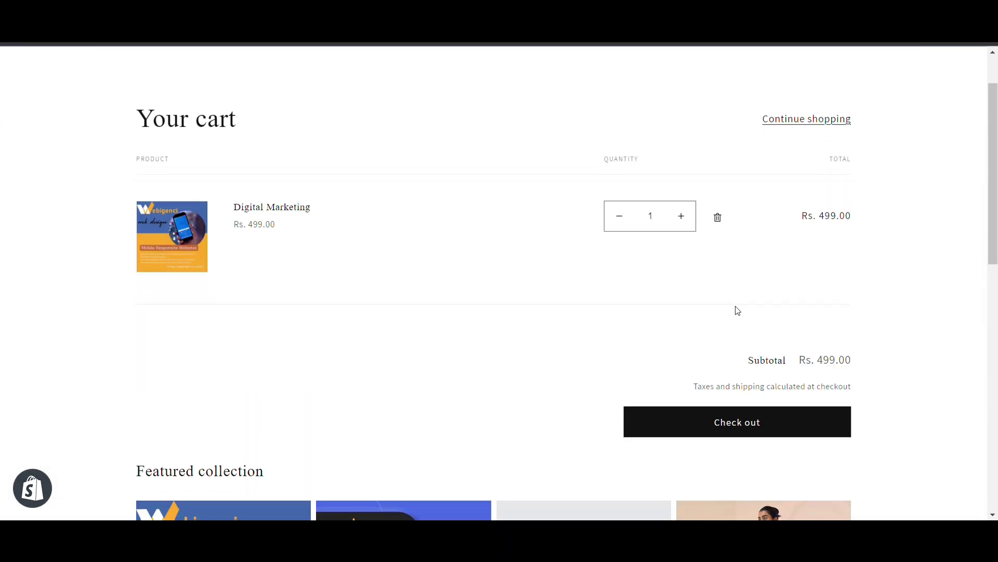
pyautogui.click(724, 436)
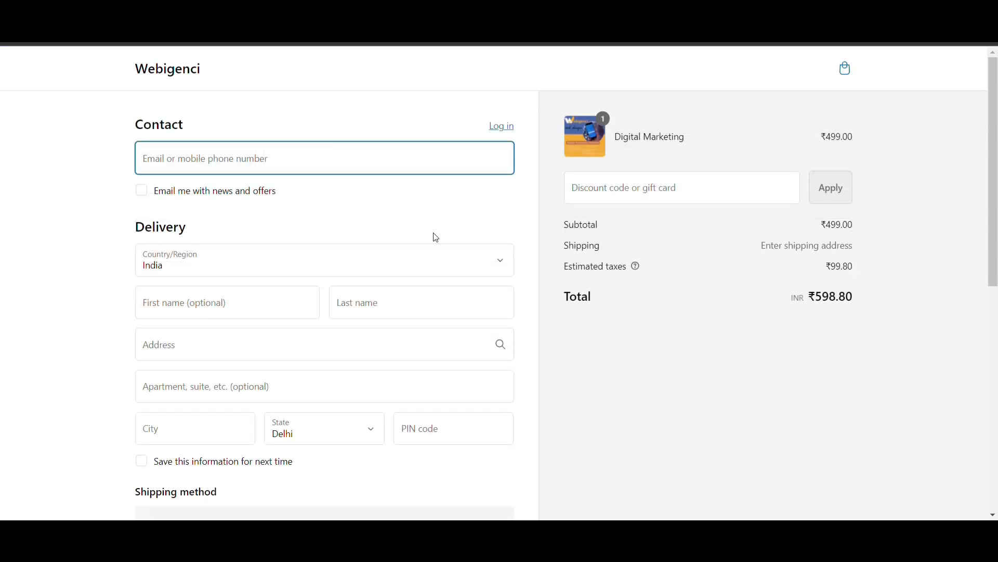
# Review the payment methods offered at checkout for the single-item order and select Cash on Delivery (COD)
pyautogui.scroll(-4, 369, 230)
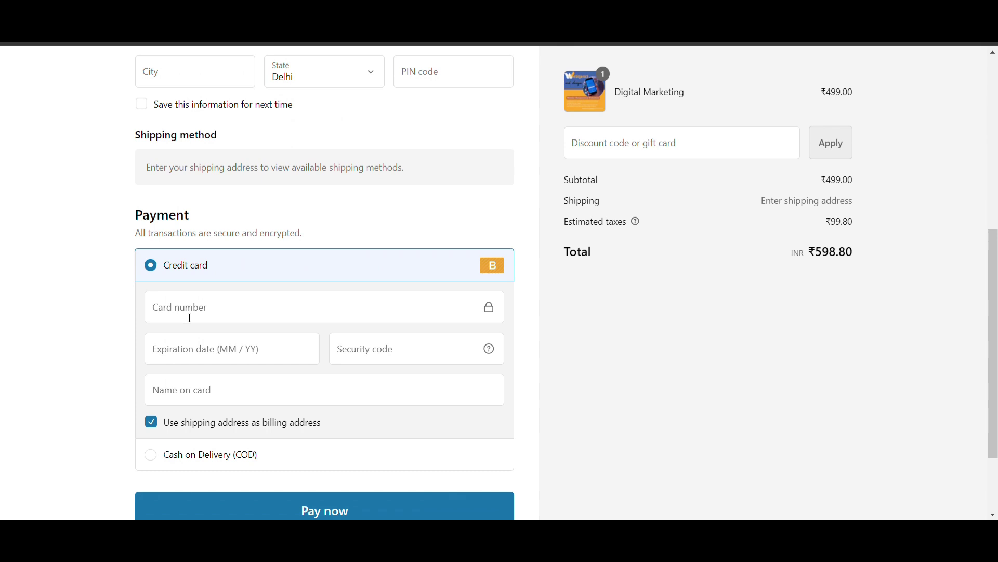
pyautogui.scroll(1, 206, 274)
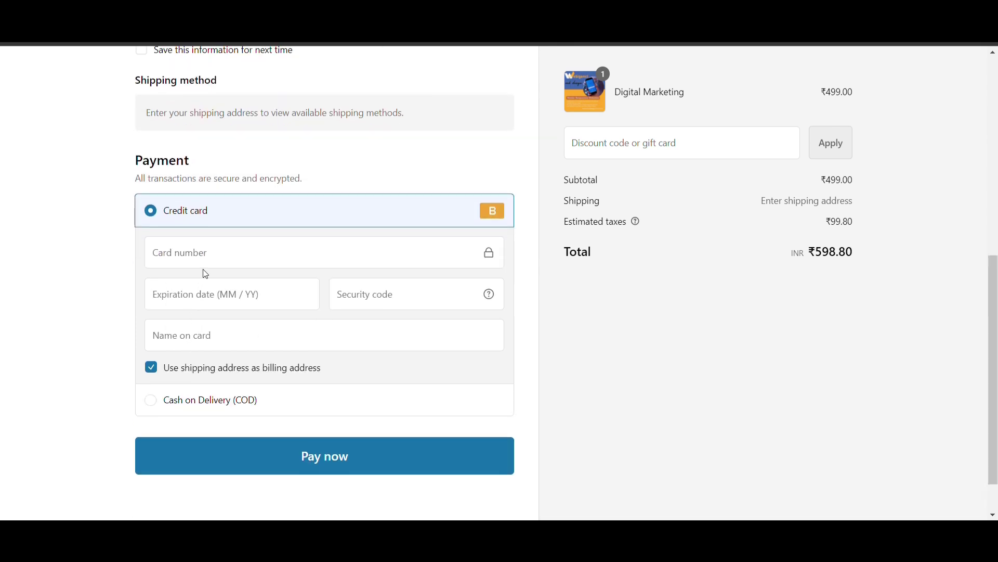
pyautogui.click(211, 400)
pyautogui.scroll(5, 270, 343)
pyautogui.scroll(3, 278, 334)
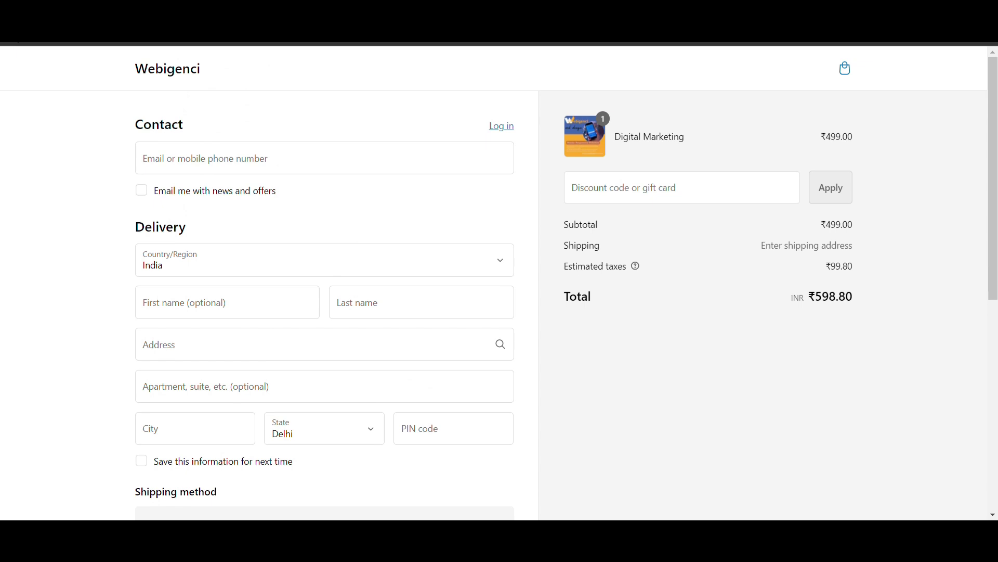
# Return to the cart, set the Digital Marketing quantity to 6 and proceed to checkout
pyautogui.hotkey('alt', 'Left')
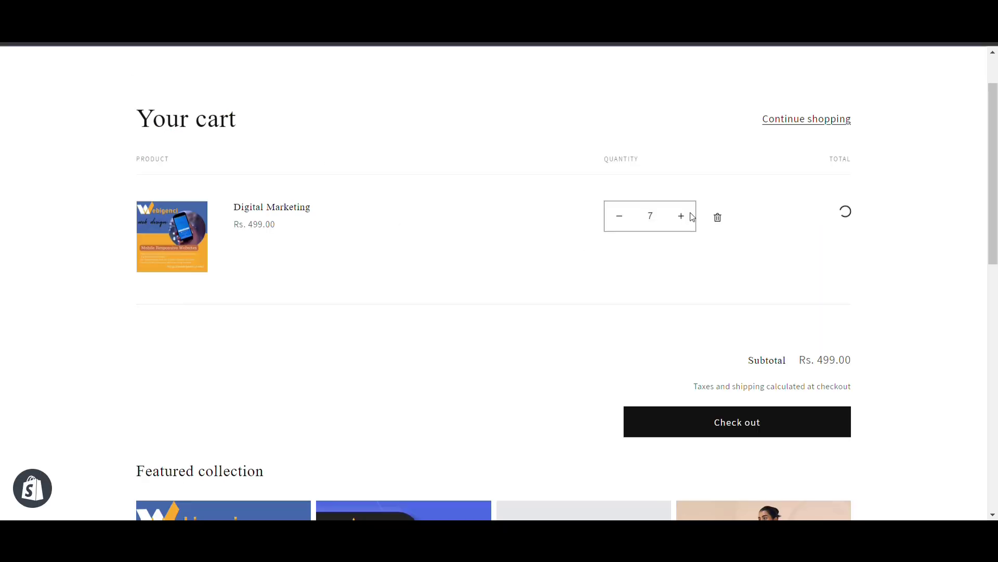
pyautogui.click(620, 216)
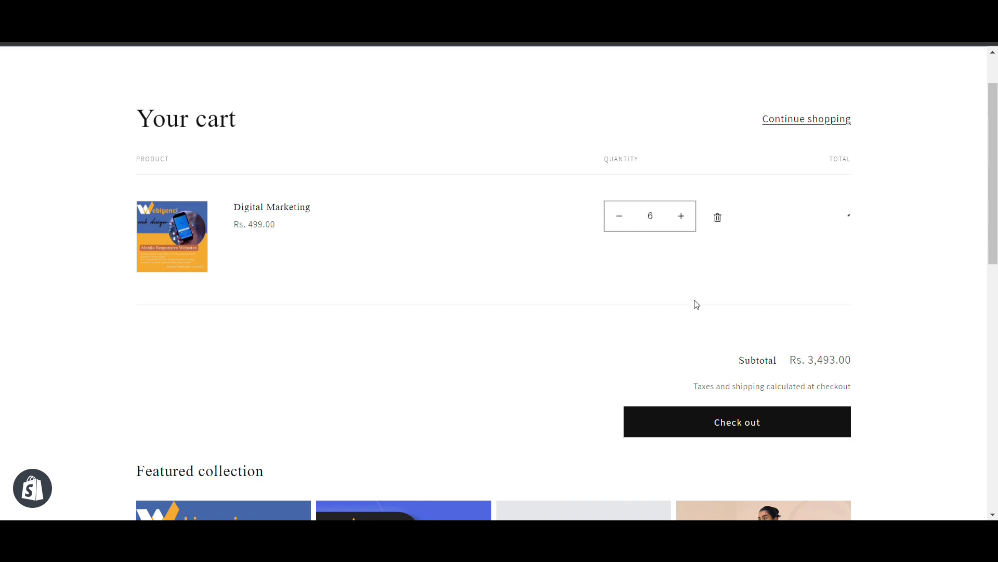
pyautogui.click(701, 420)
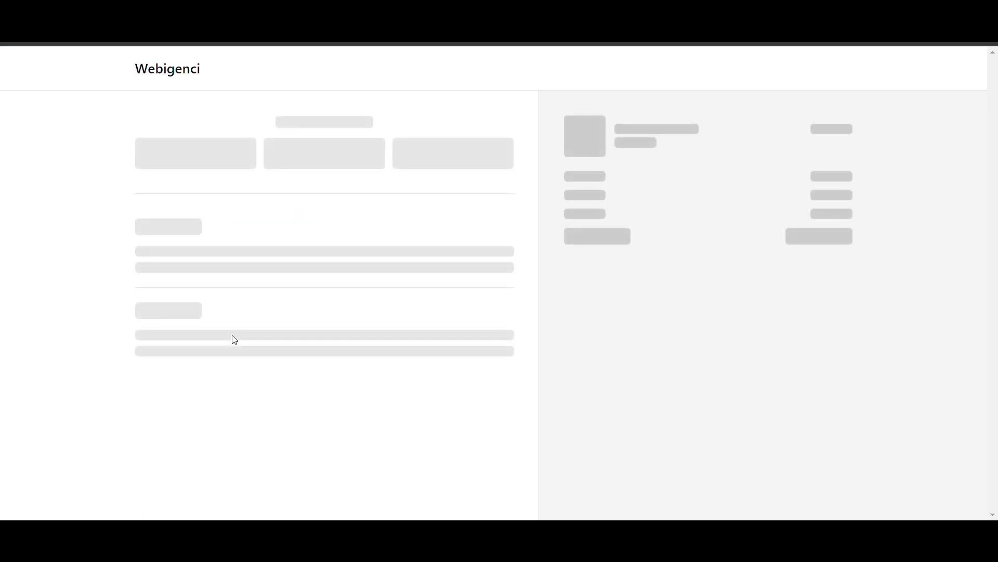
# Examine the checkout payment methods for the six-item order along with its subtotal, estimated taxes and total
pyautogui.scroll(-8, 235, 339)
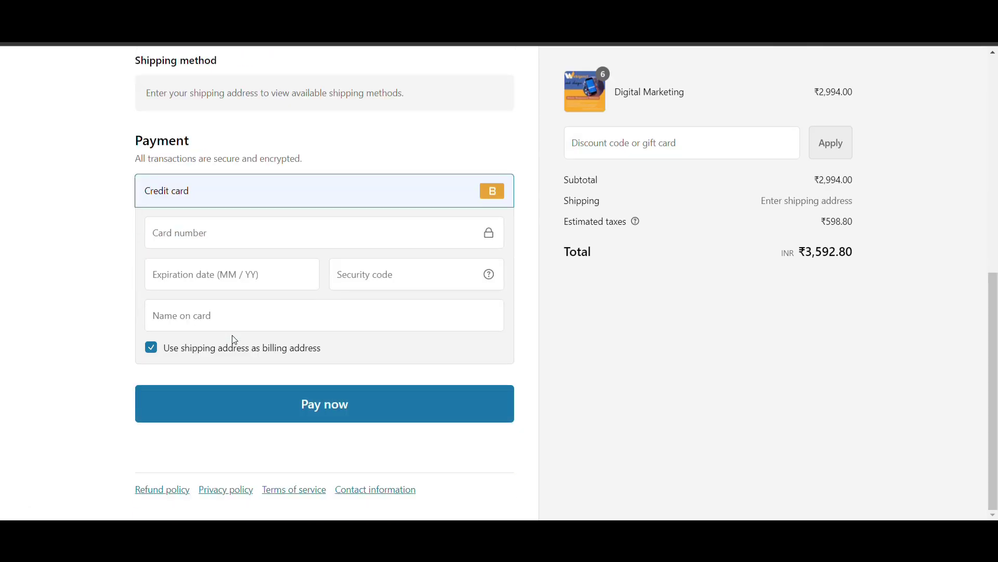
pyautogui.scroll(1, 193, 267)
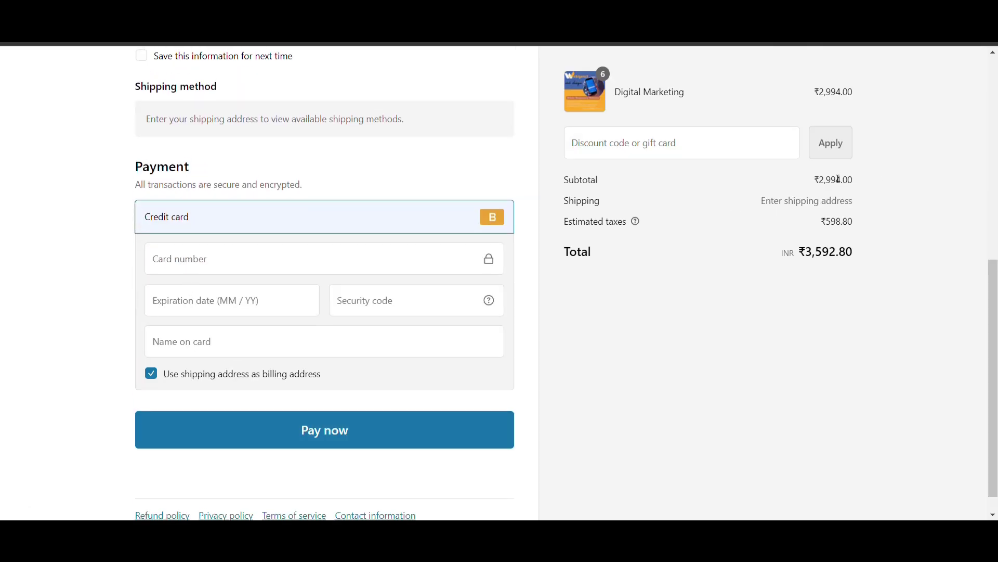
pyautogui.moveTo(823, 184); pyautogui.dragTo(870, 185)
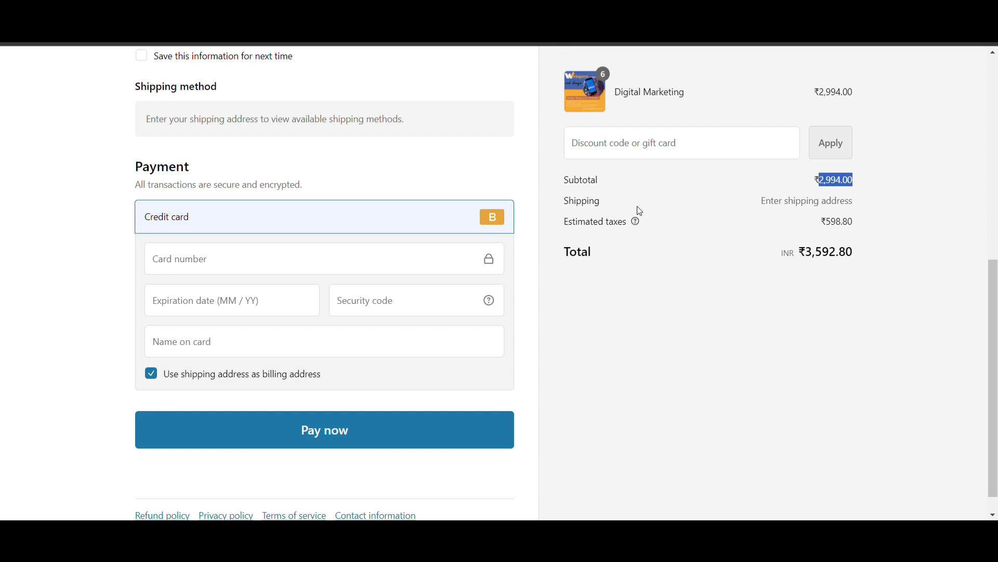
pyautogui.moveTo(566, 225); pyautogui.dragTo(623, 225)
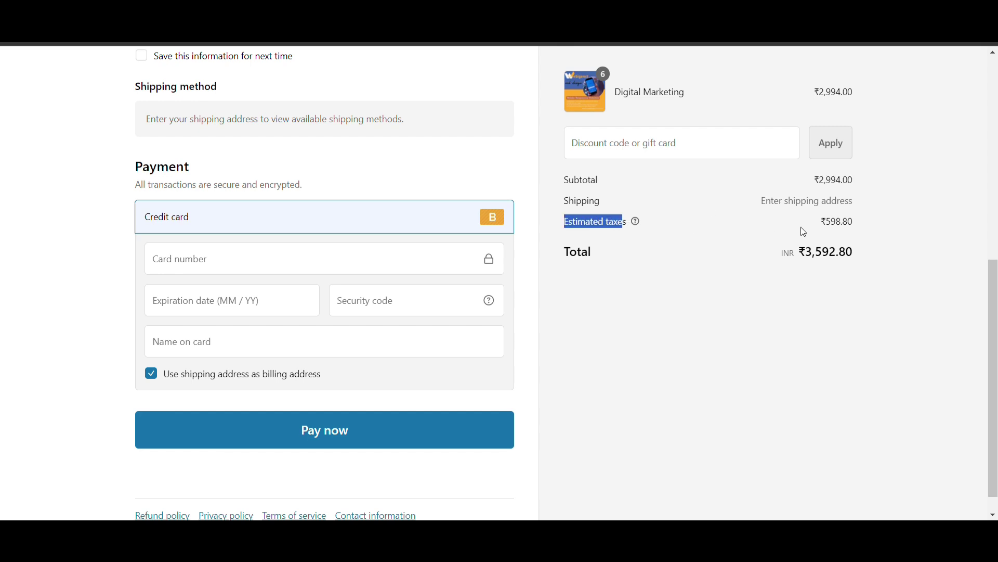
pyautogui.moveTo(807, 253); pyautogui.dragTo(872, 250)
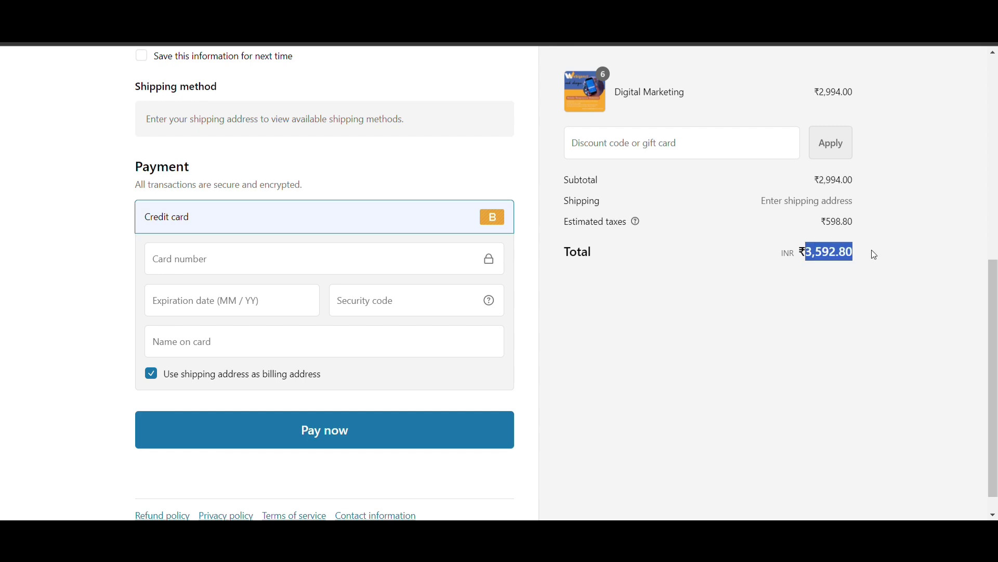
# Compare the available payment methods with the order summary amounts again, and return to the storefront home page
pyautogui.scroll(2, 367, 338)
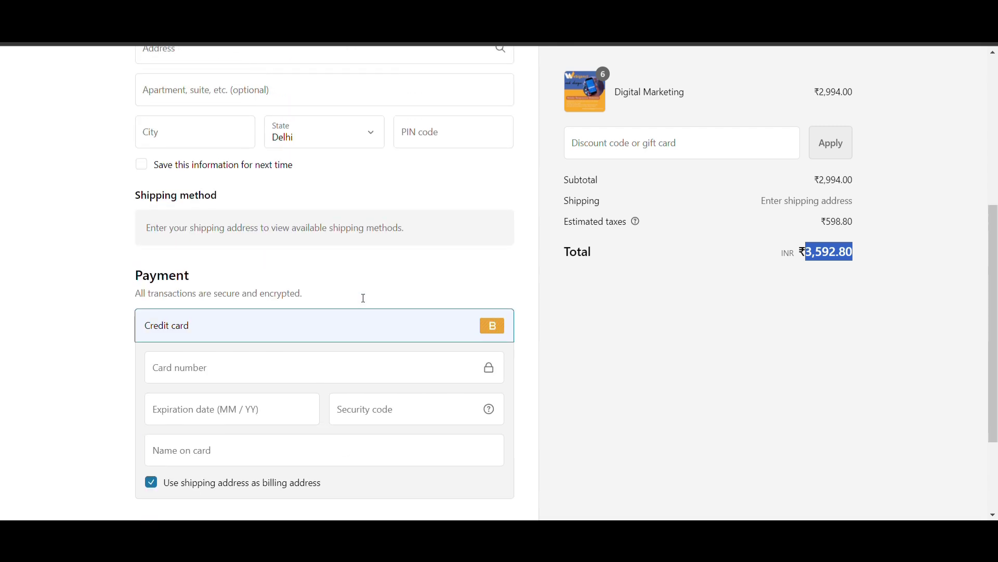
pyautogui.scroll(-1, 224, 370)
pyautogui.scroll(1, 224, 371)
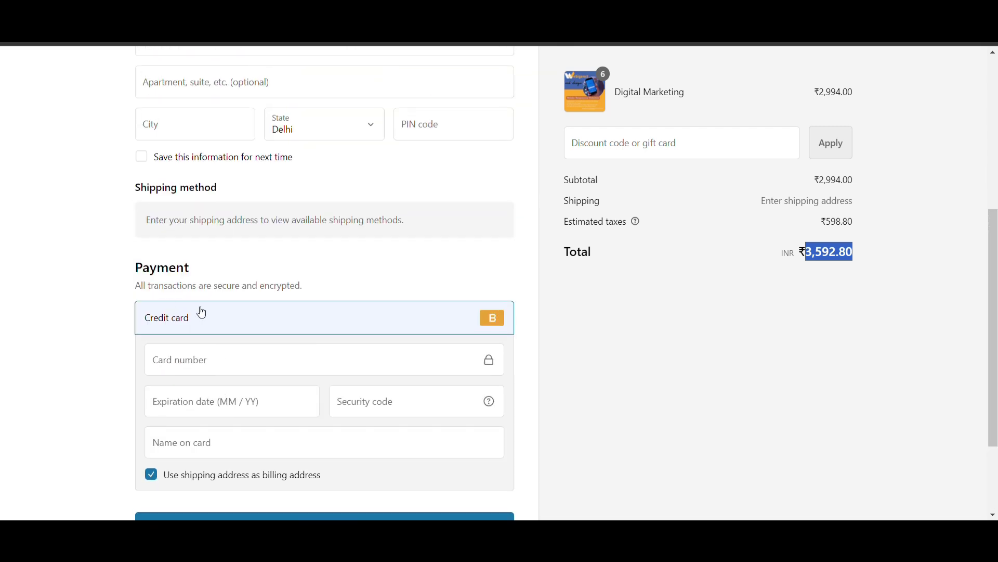
pyautogui.click(824, 184)
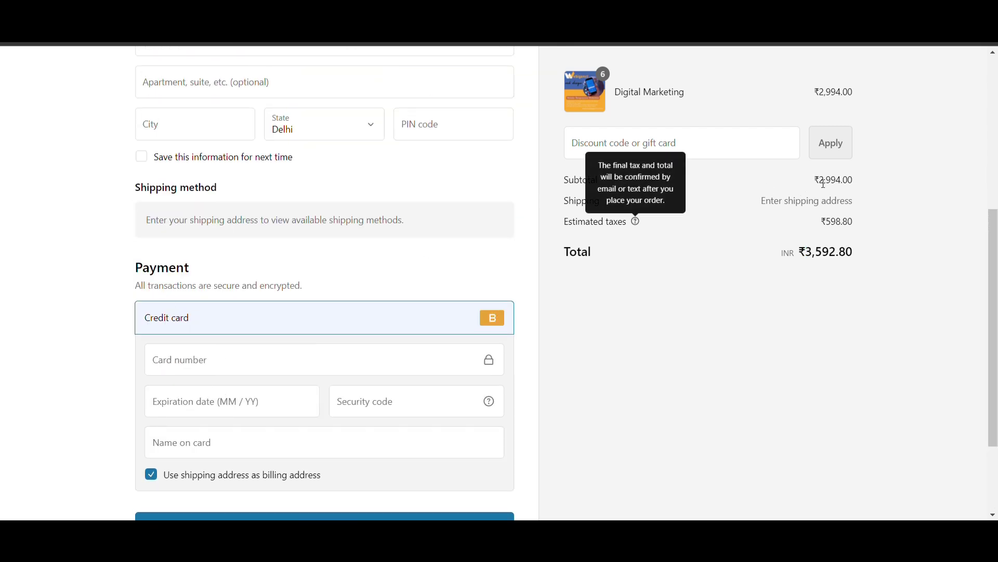
pyautogui.click(854, 218)
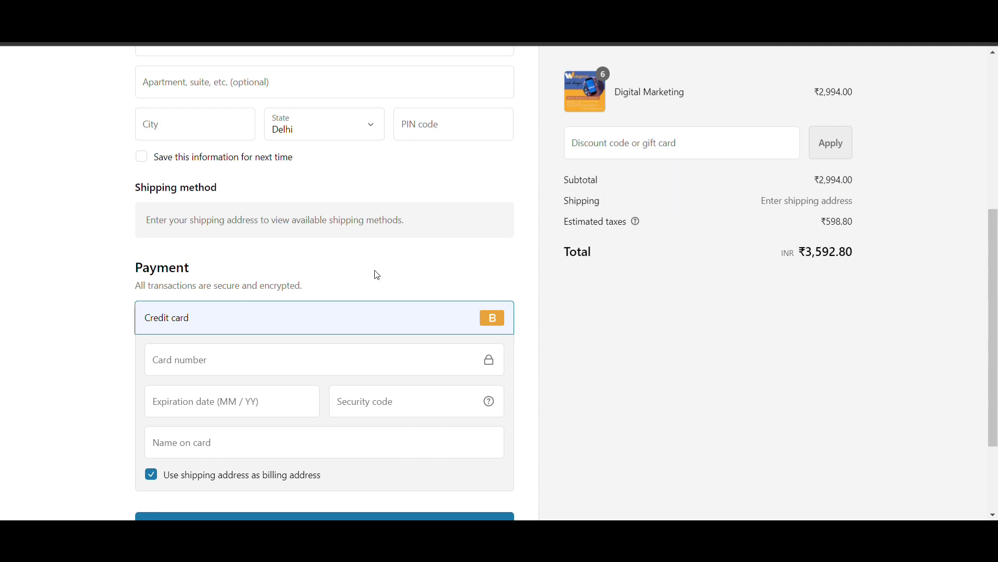
pyautogui.scroll(-1, 377, 275)
pyautogui.scroll(4, 379, 274)
pyautogui.scroll(-1, 509, 258)
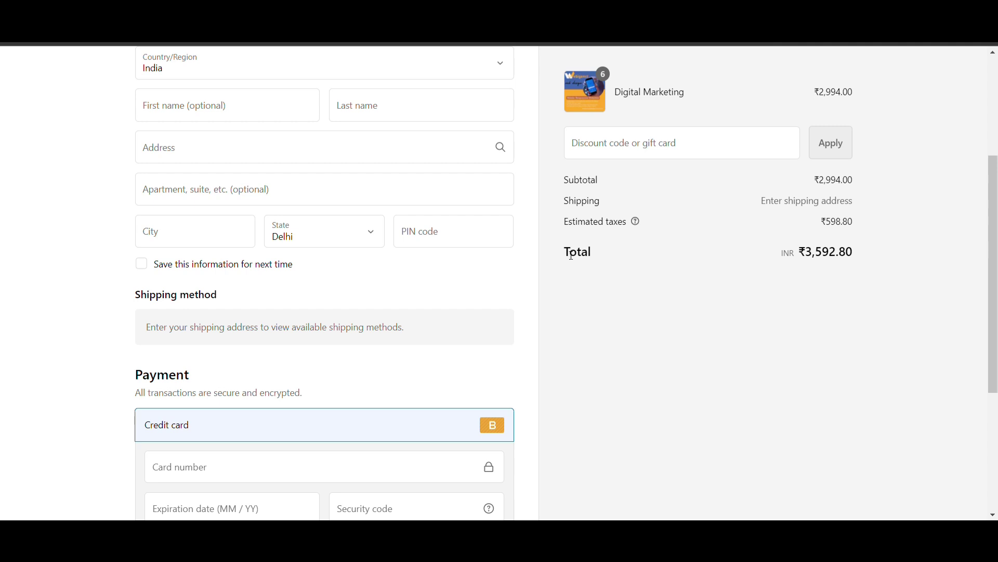
pyautogui.scroll(4, 356, 221)
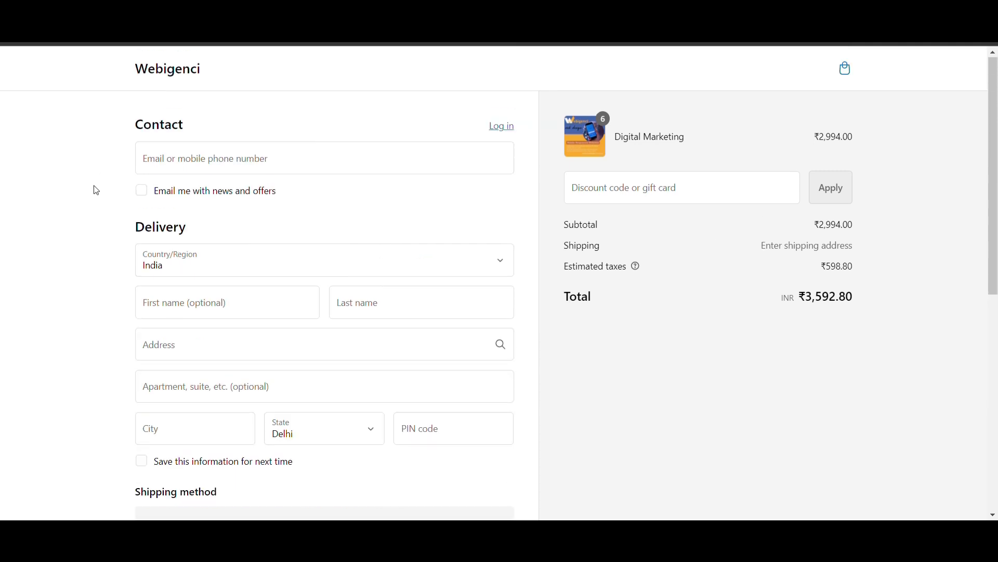
pyautogui.scroll(-8, 263, 291)
pyautogui.scroll(8, 262, 292)
pyautogui.click(168, 69)
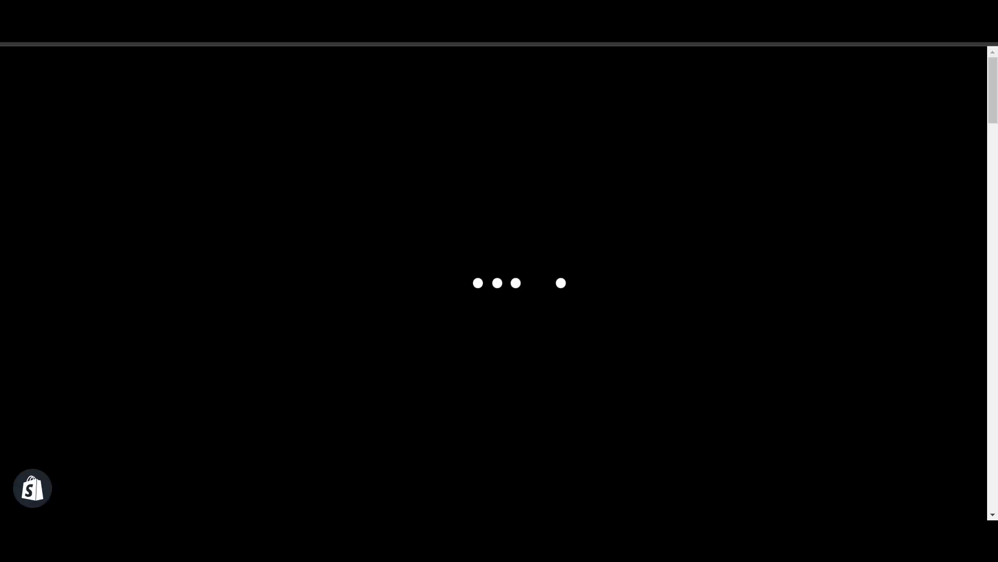